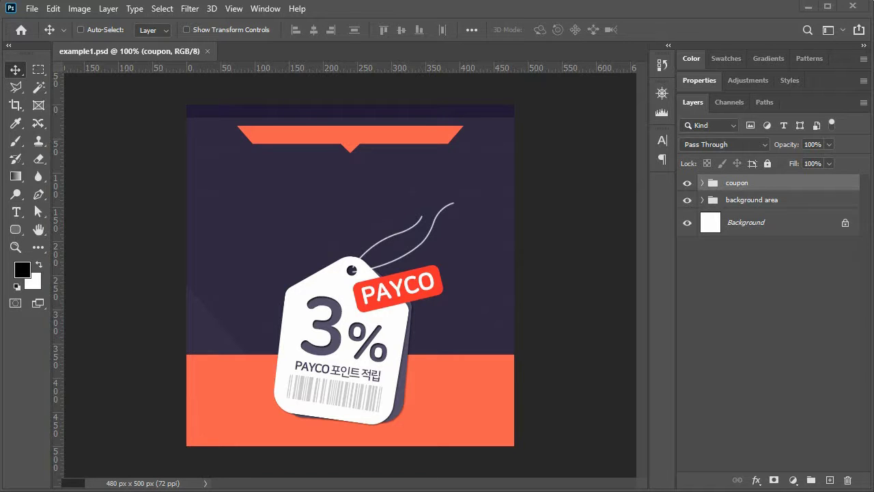
Open basic1_1.jpg from the basic example folder inside photoshop source as a new document in Photoshop.
key(alt+Tab)
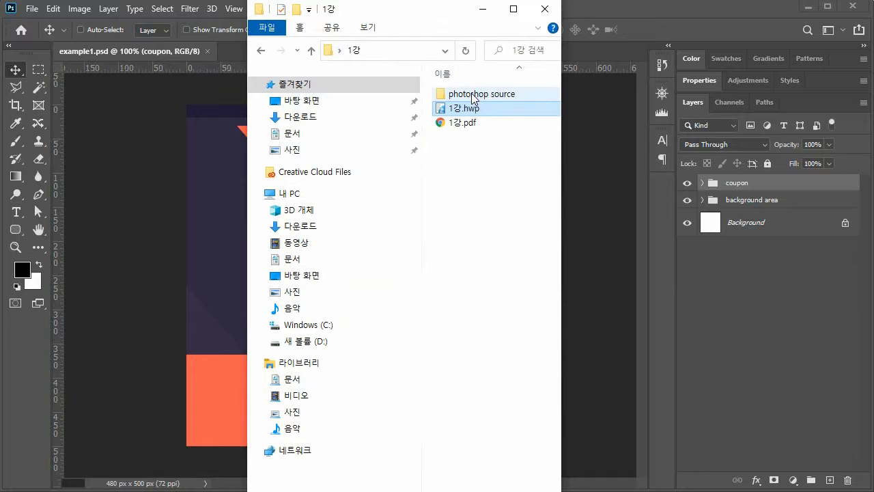
click(471, 97)
double_click(470, 98)
double_click(461, 92)
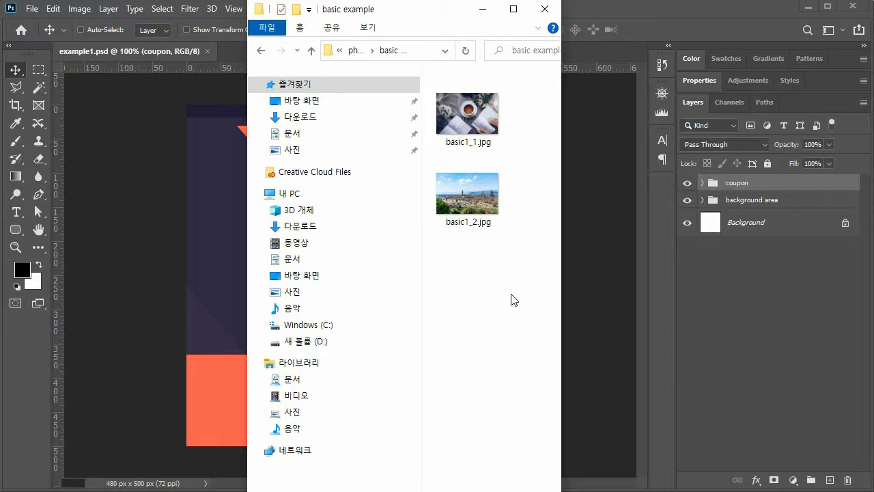
drag(465, 116, 579, 51)
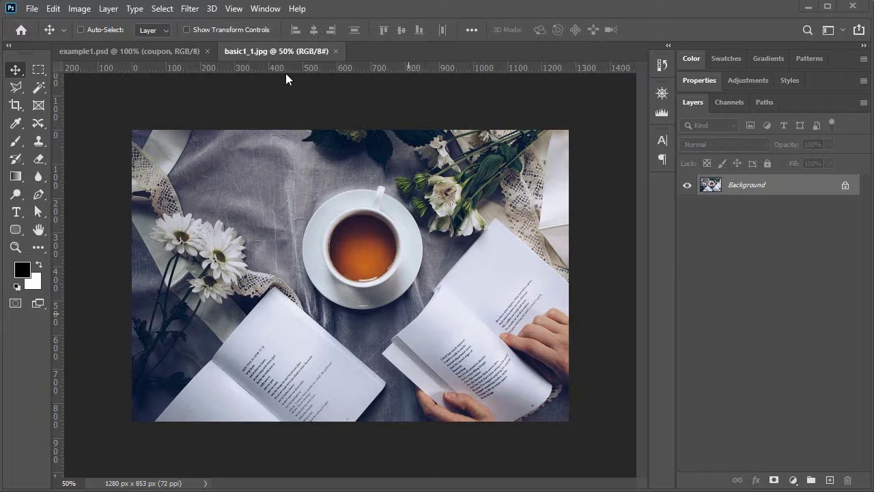
Convert the basic1_1.jpg image to CMYK Color mode, accepting the default profile.
click(82, 10)
mouse_move(111, 26)
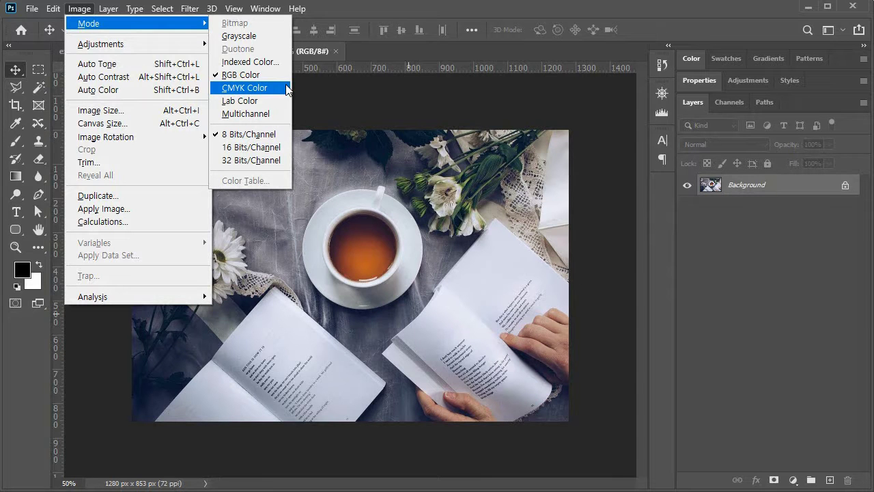
key(Escape)
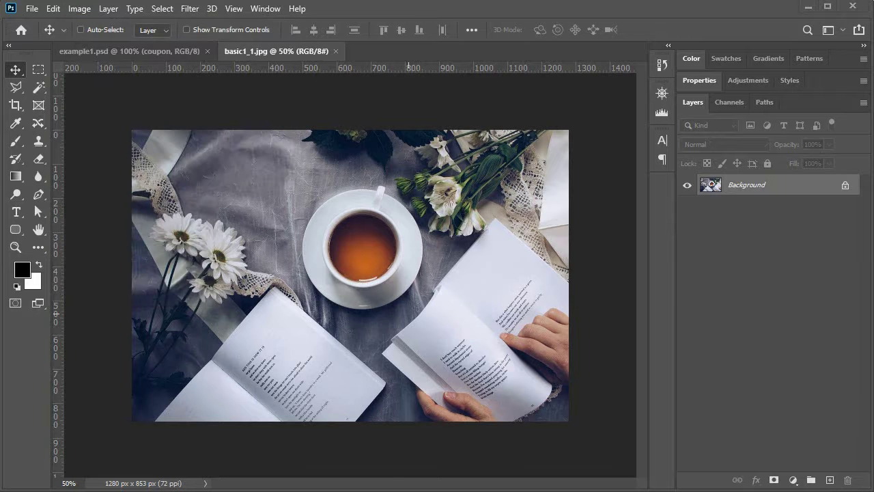
click(81, 11)
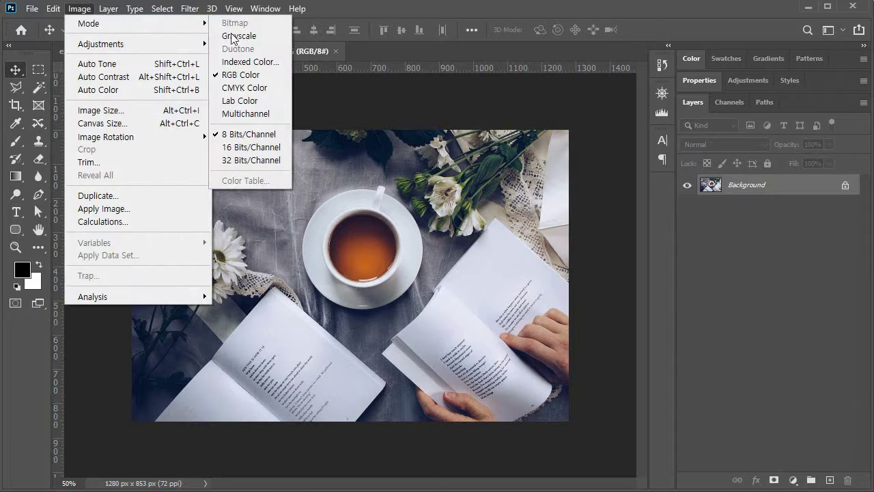
click(275, 88)
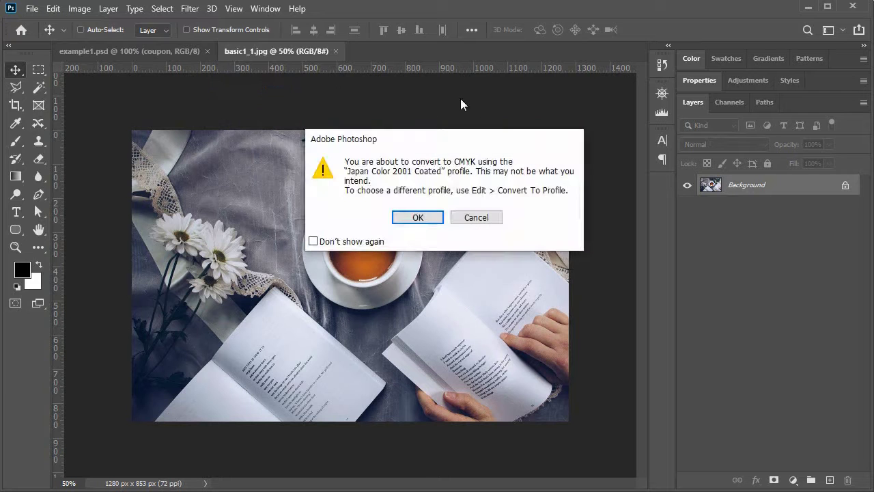
click(437, 218)
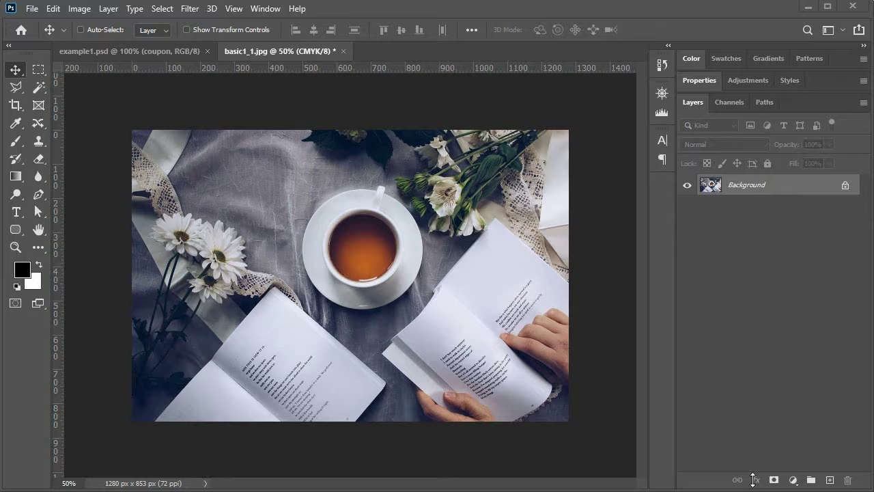
Examine the Cyan, Magenta, Yellow and Black channels one by one, and return to the CMYK composite.
click(79, 9)
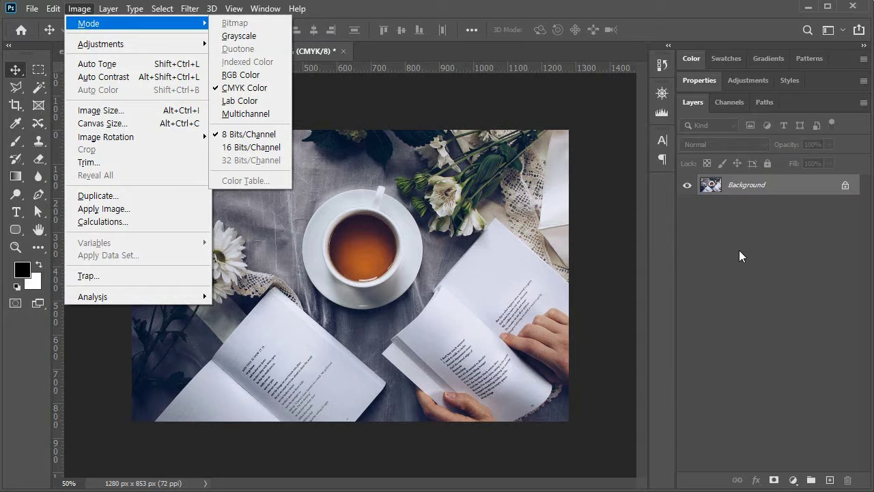
click(729, 101)
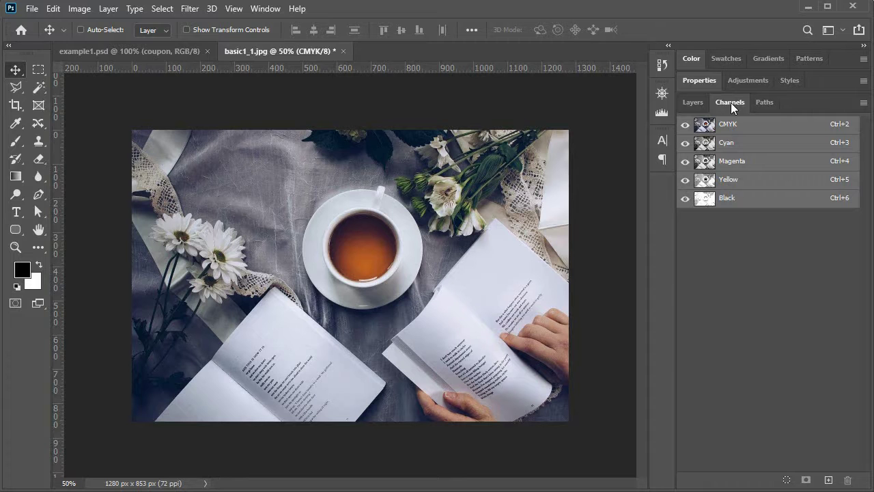
click(764, 145)
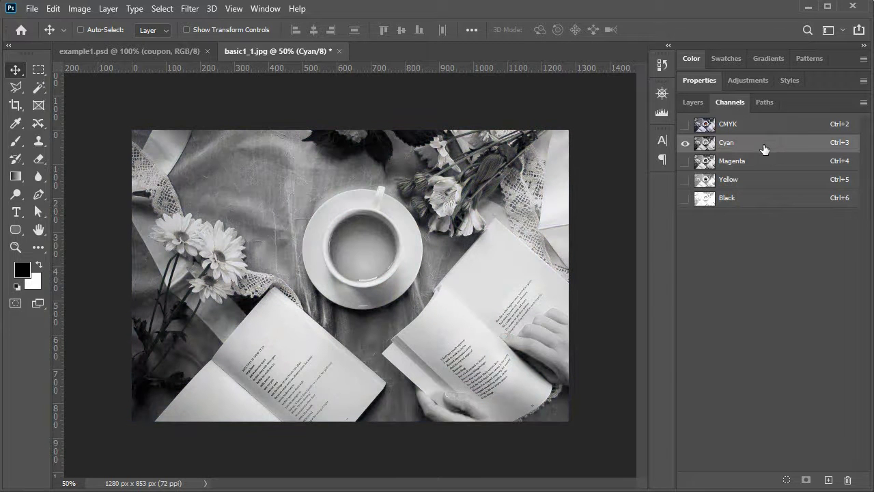
click(762, 165)
click(762, 183)
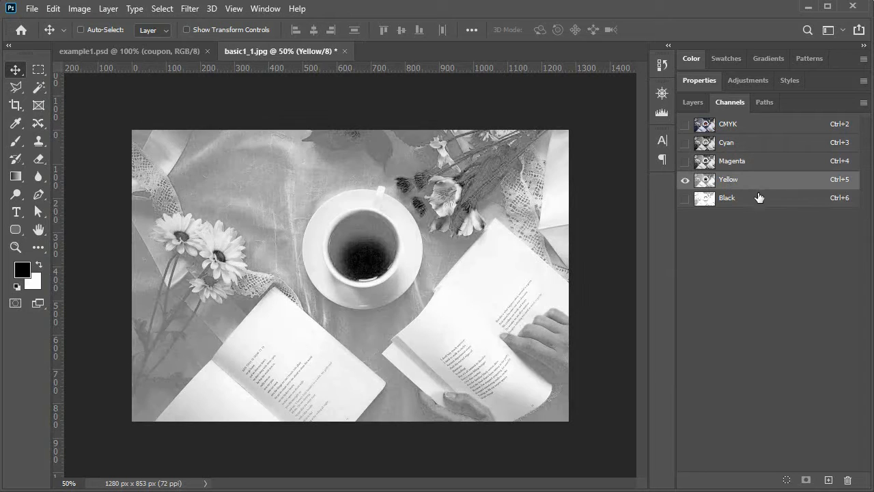
click(760, 198)
click(763, 130)
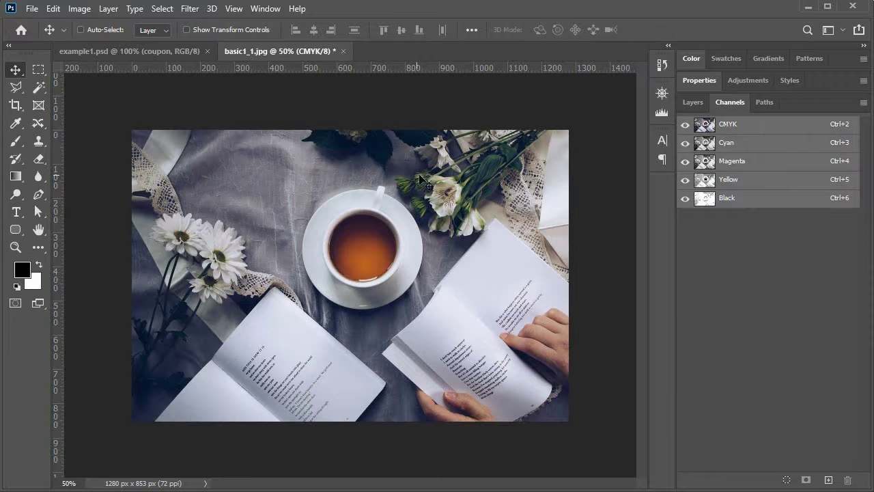
Undo the CMYK conversion.
key(ctrl)
key(ctrl+z)
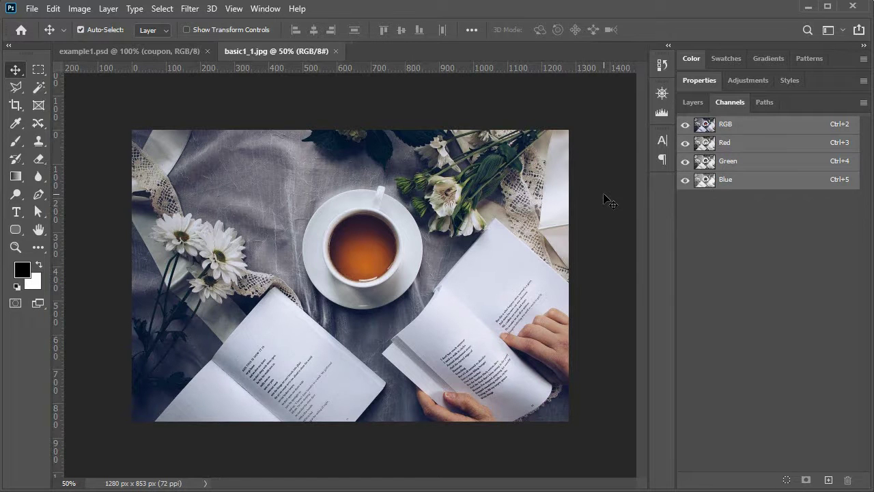
Compare the Red, Green and Blue channels individually, and return to the RGB composite.
click(755, 145)
click(755, 167)
click(752, 182)
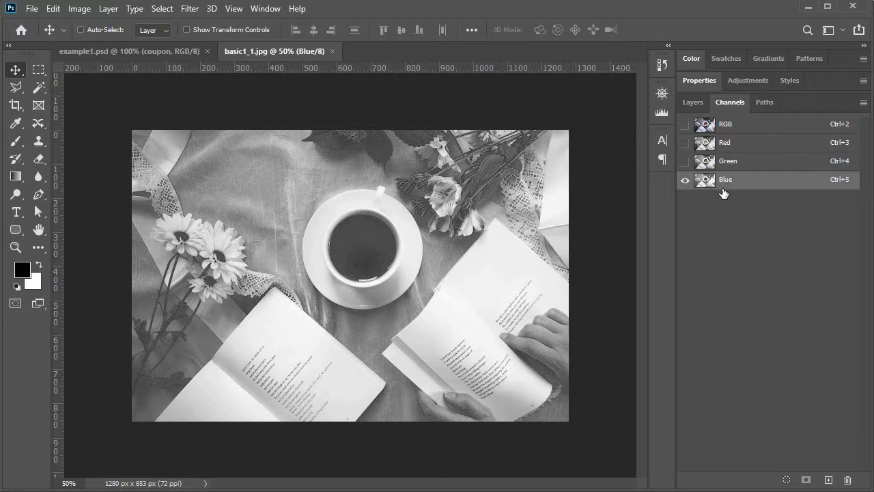
click(770, 165)
click(770, 144)
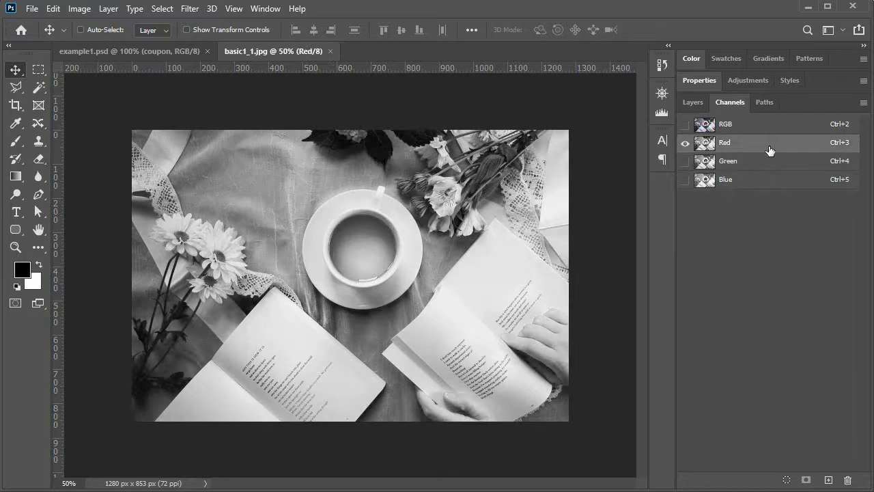
click(764, 163)
click(760, 180)
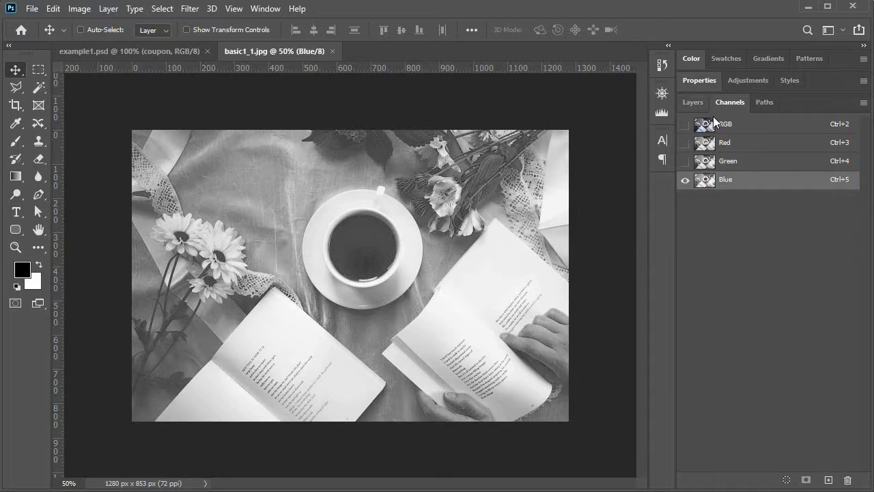
click(749, 127)
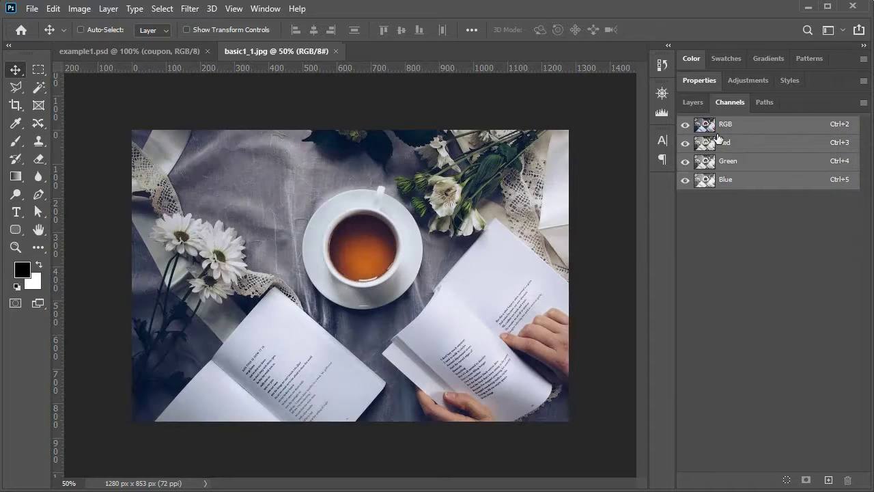
Convert the image to Grayscale mode, discarding its color information.
click(80, 9)
mouse_move(106, 28)
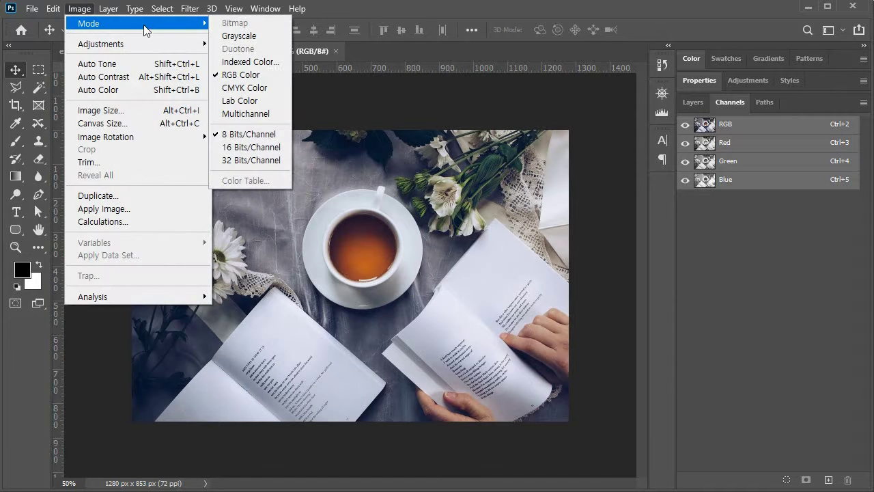
click(274, 37)
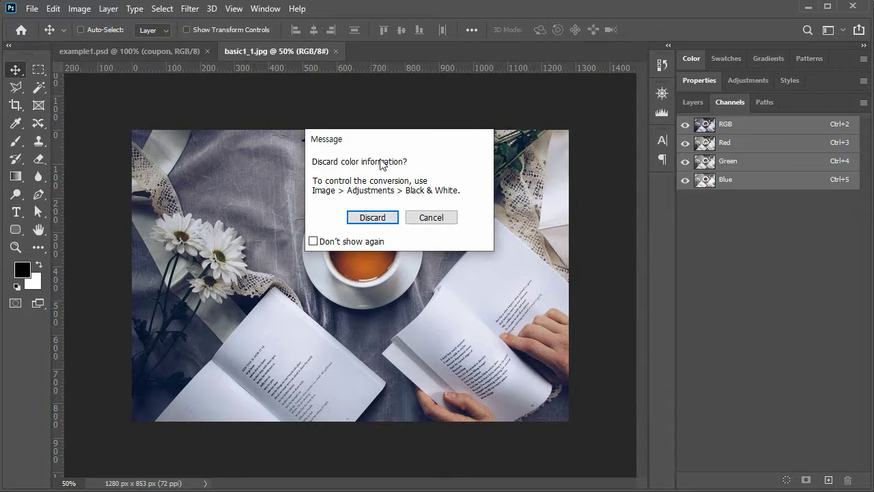
click(373, 220)
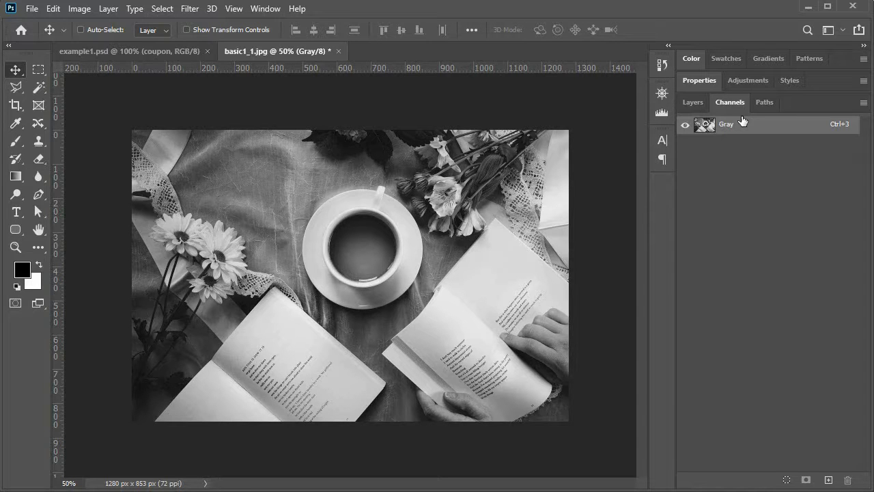
Start a Duotone conversion as Monotone and set Ink 1 to a vivid sky blue with hue 199°.
click(80, 8)
mouse_move(116, 25)
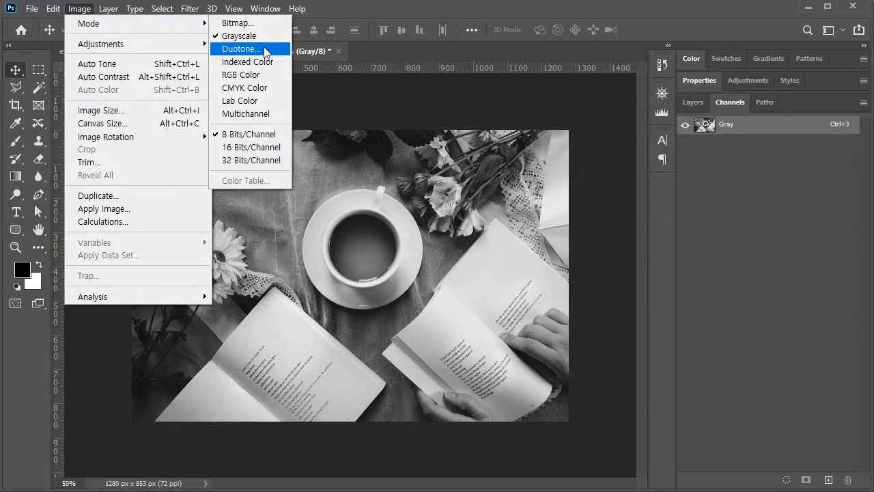
click(265, 52)
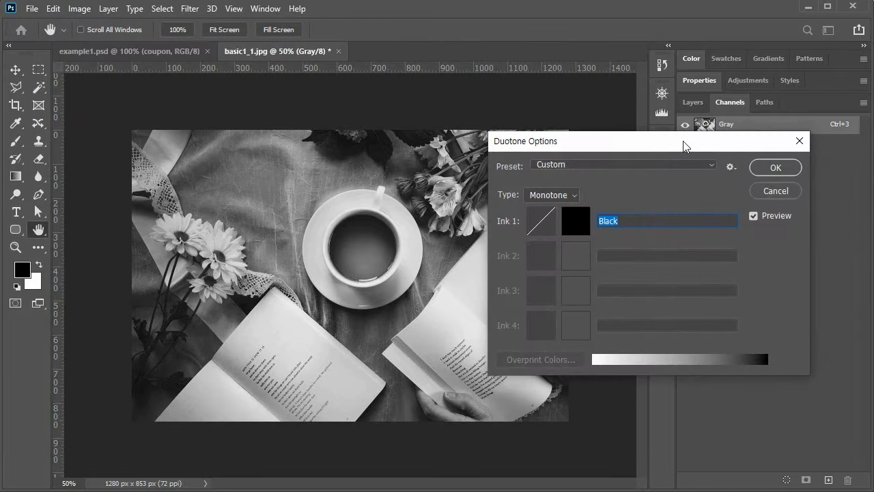
drag(686, 147, 663, 147)
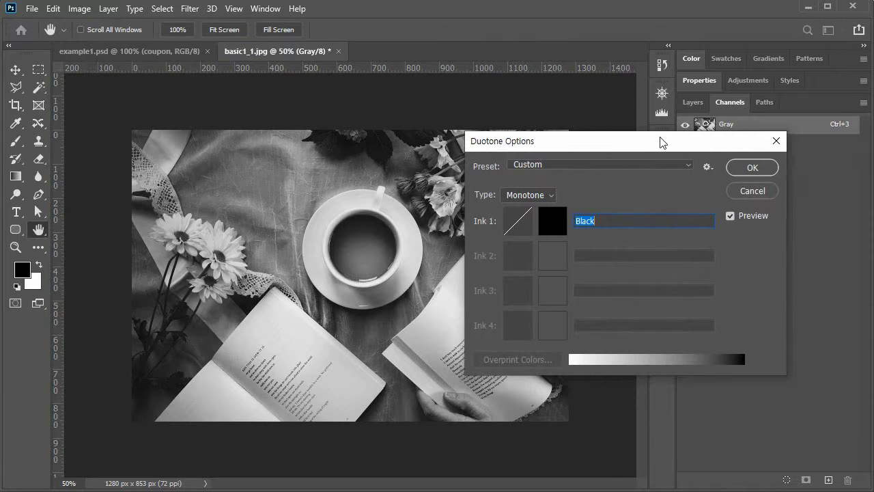
click(552, 226)
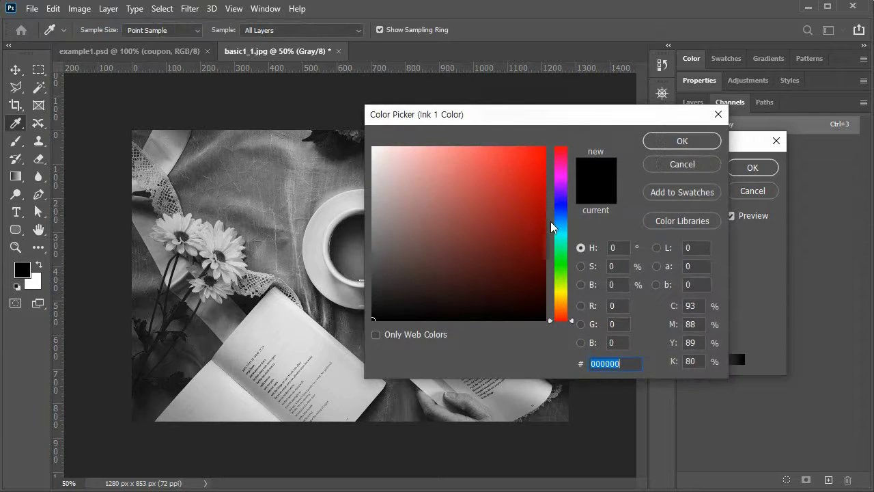
click(564, 225)
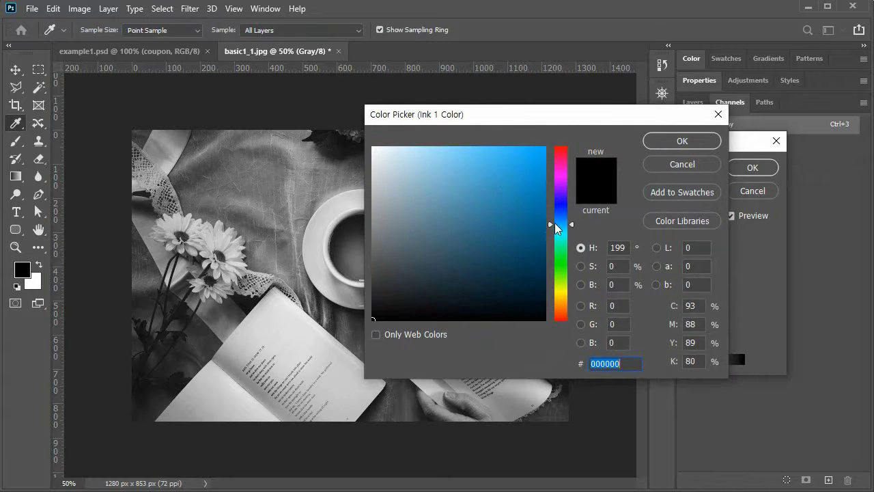
drag(543, 152, 560, 147)
click(707, 141)
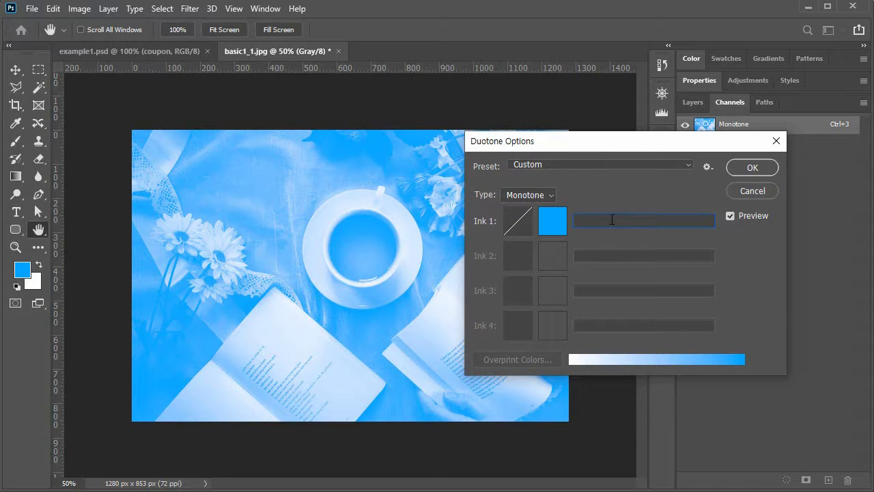
Change the tone type to Duotone and set Ink 2 to a bright violet-blue.
click(544, 197)
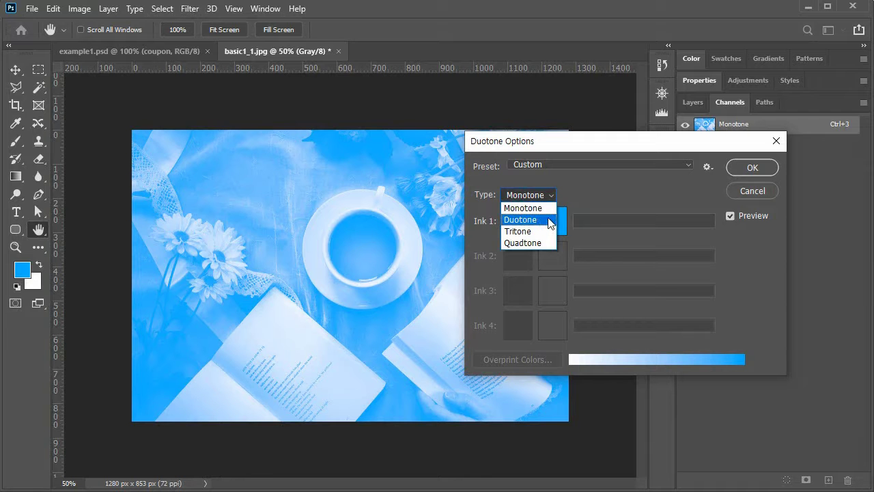
click(541, 221)
click(553, 256)
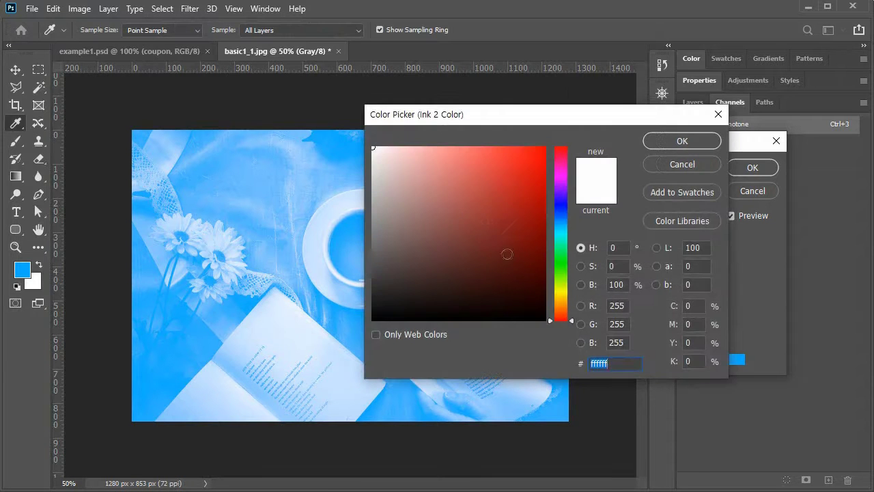
click(564, 201)
drag(533, 195, 518, 146)
click(700, 142)
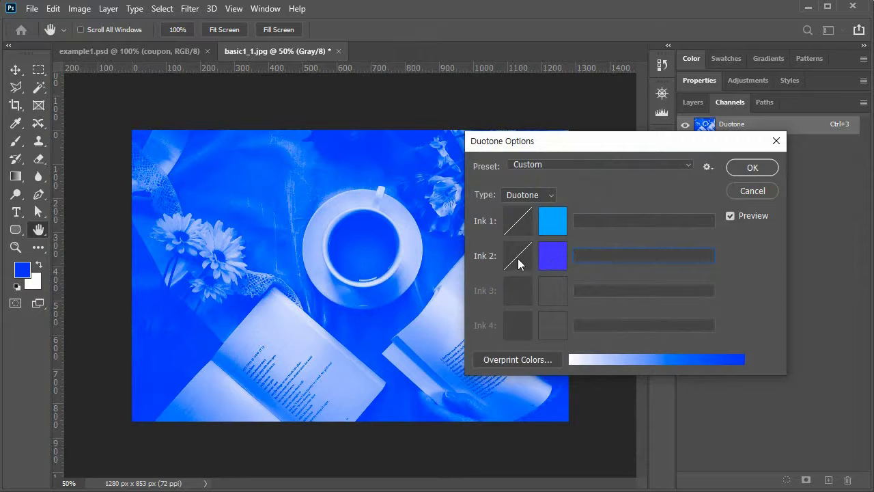
Switch the tone type to Tritone and finally to Quadtone to enable four inks.
click(592, 222)
click(589, 256)
click(531, 196)
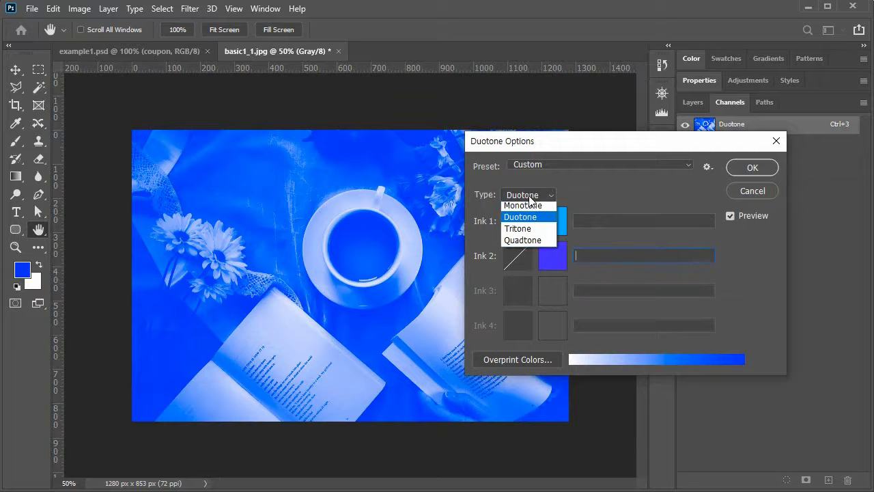
click(538, 236)
click(530, 198)
click(544, 243)
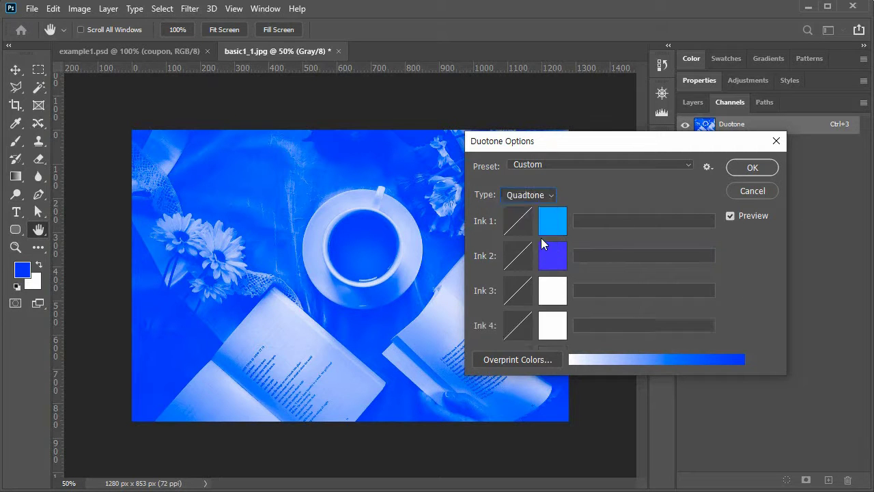
Set Ink 3 of the quadtone to a muted green with hue 157°, color 338f6b.
click(548, 290)
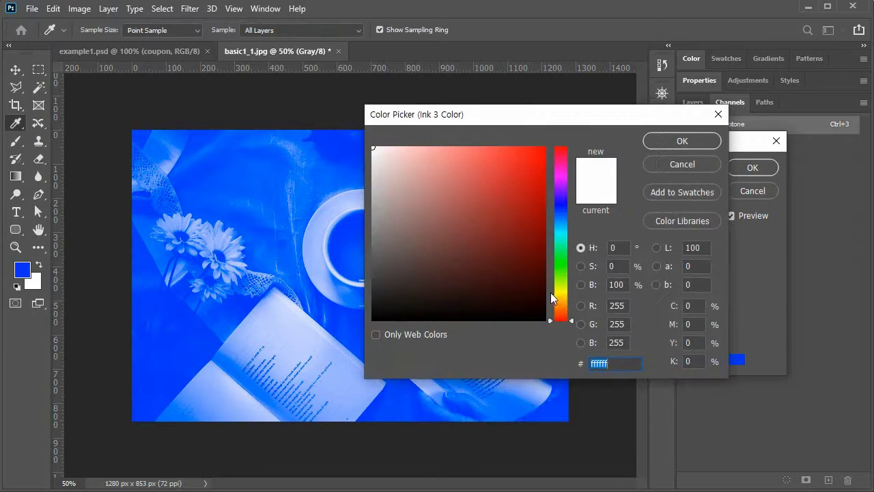
click(562, 204)
click(564, 223)
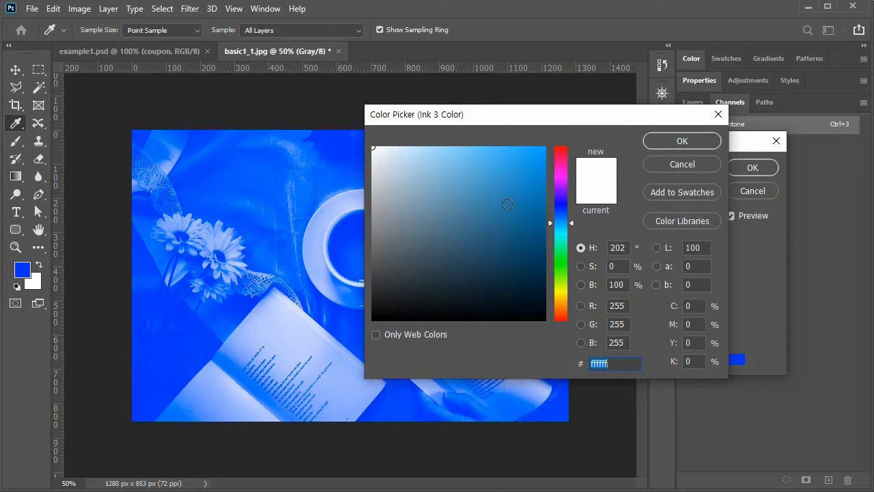
click(504, 202)
click(561, 244)
click(484, 223)
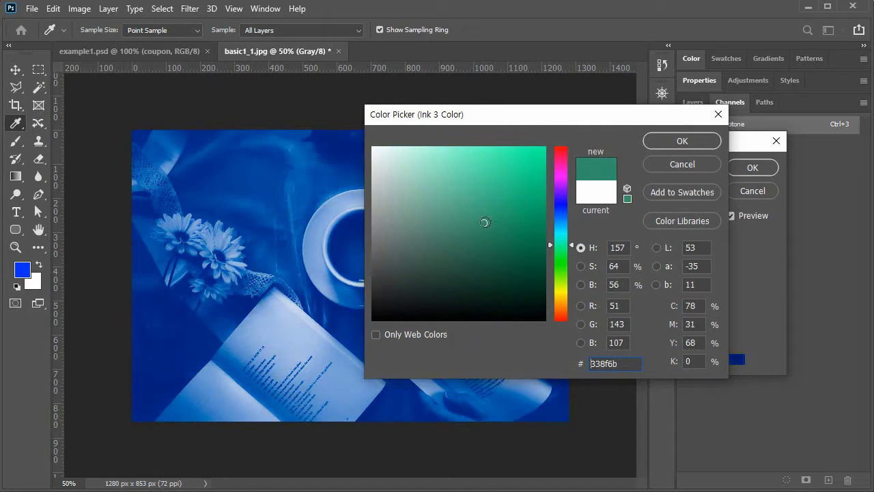
click(704, 141)
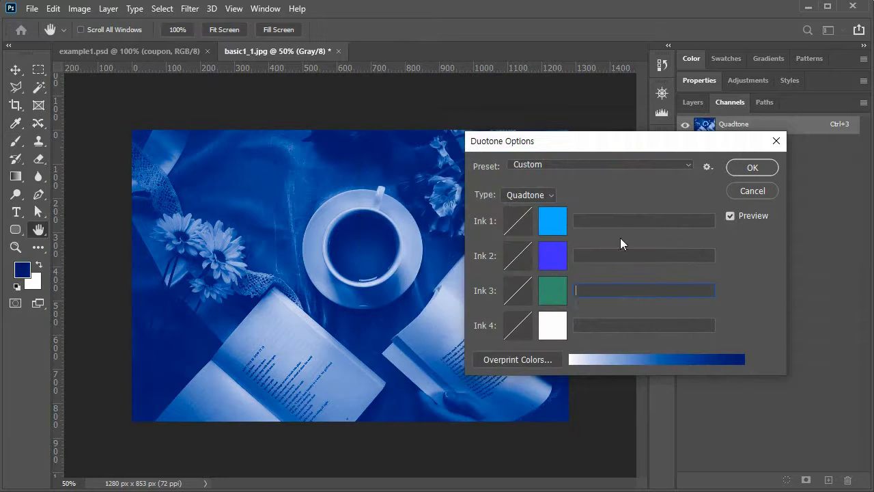
Set Ink 4 of the quadtone to a green with hue 140° and cancel the Duotone conversion.
click(552, 326)
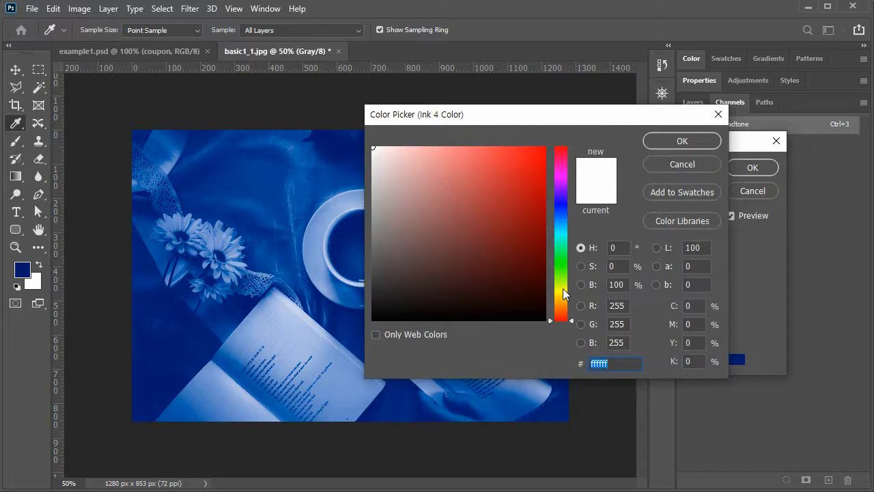
drag(563, 294, 561, 253)
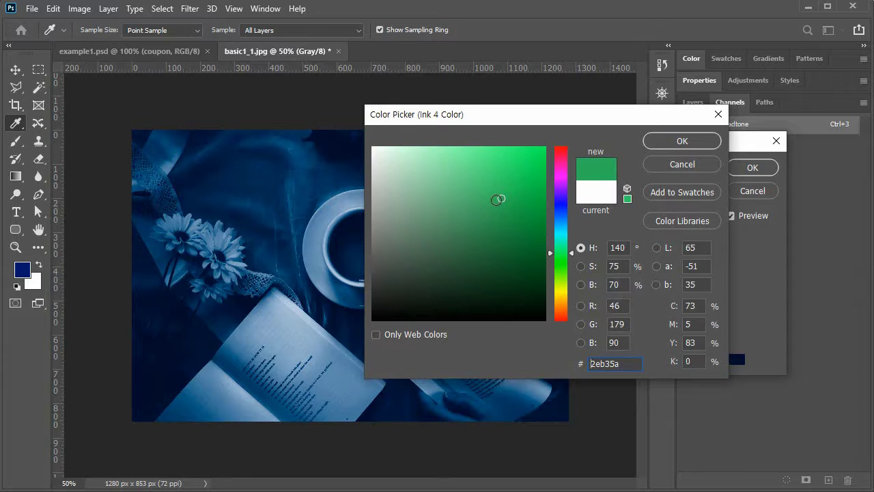
click(685, 142)
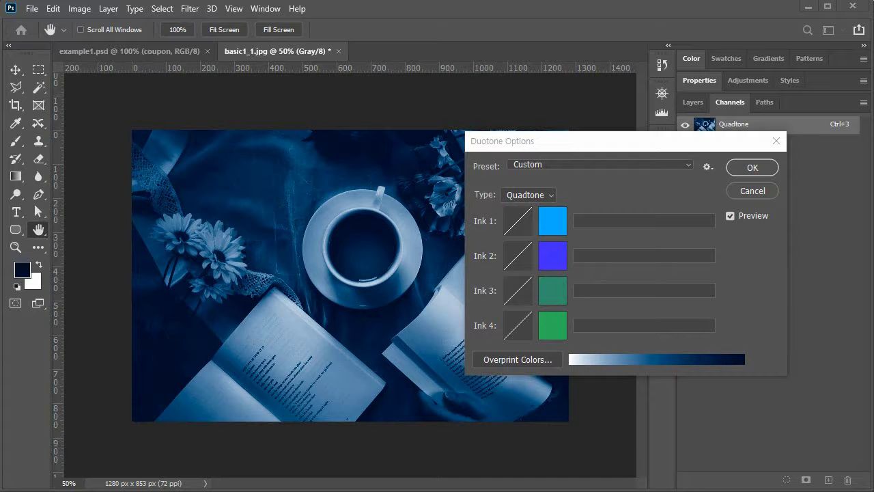
click(757, 190)
Convert the grayscale image to Bitmap mode at 72 pixels/inch output using Diffusion Dither.
click(79, 9)
mouse_move(110, 26)
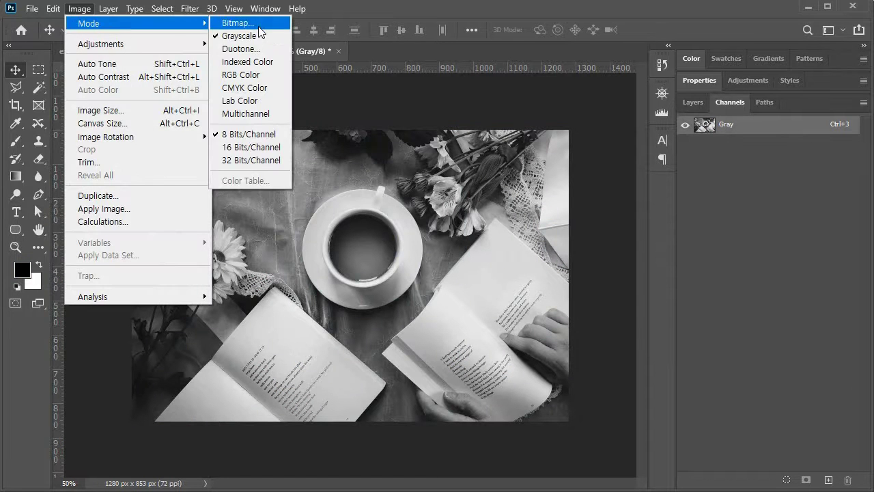
click(261, 26)
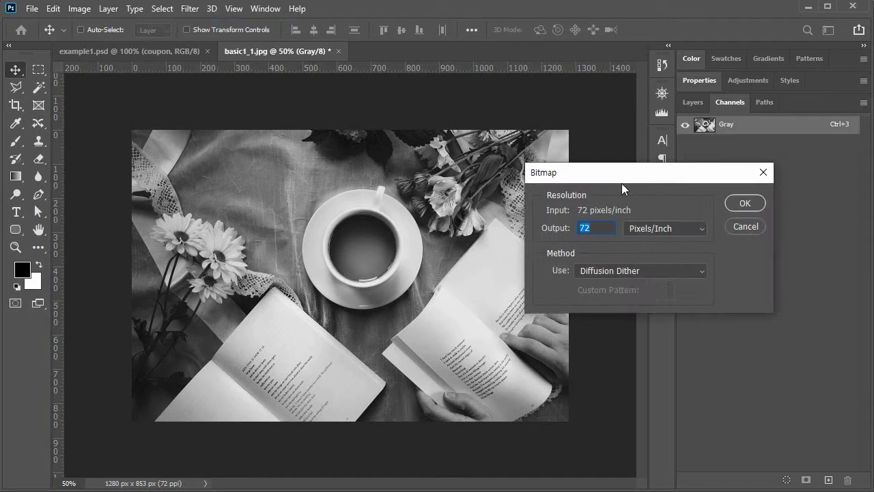
click(743, 202)
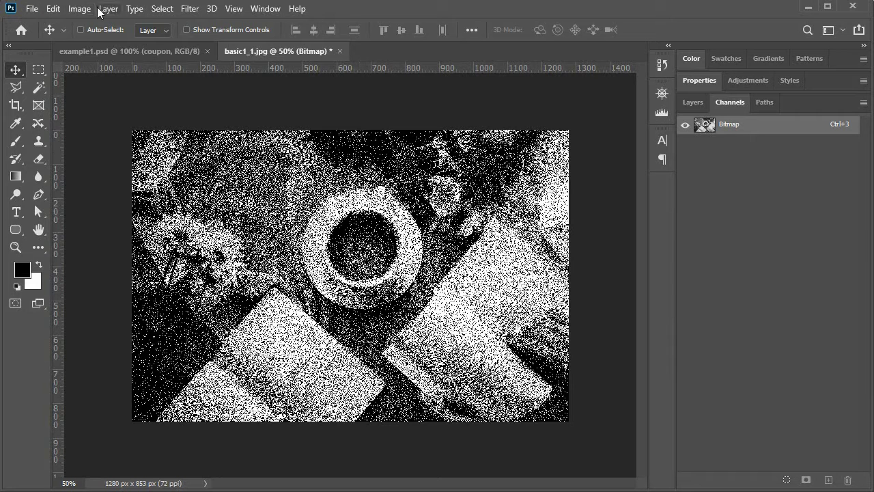
Check which color modes are available for the bitmap image, and undo the Bitmap and Grayscale conversions.
click(77, 9)
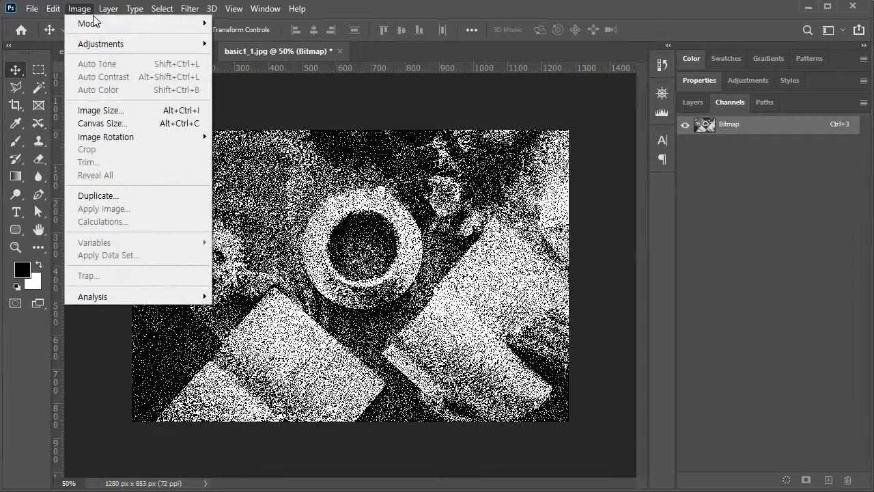
mouse_move(127, 27)
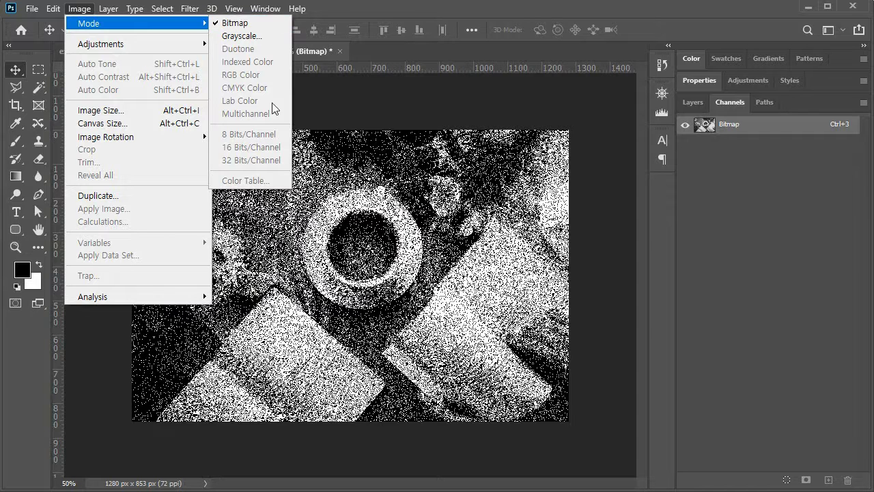
click(439, 218)
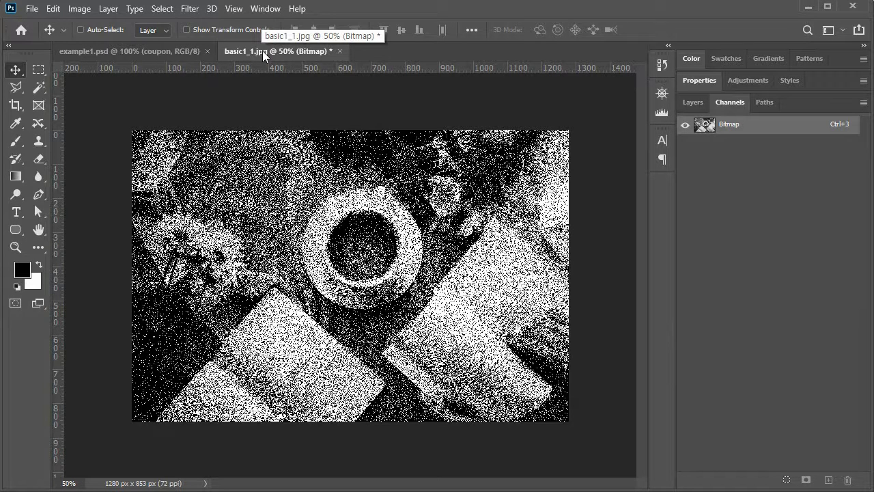
key(ctrl+z)
key(ctrl+z)
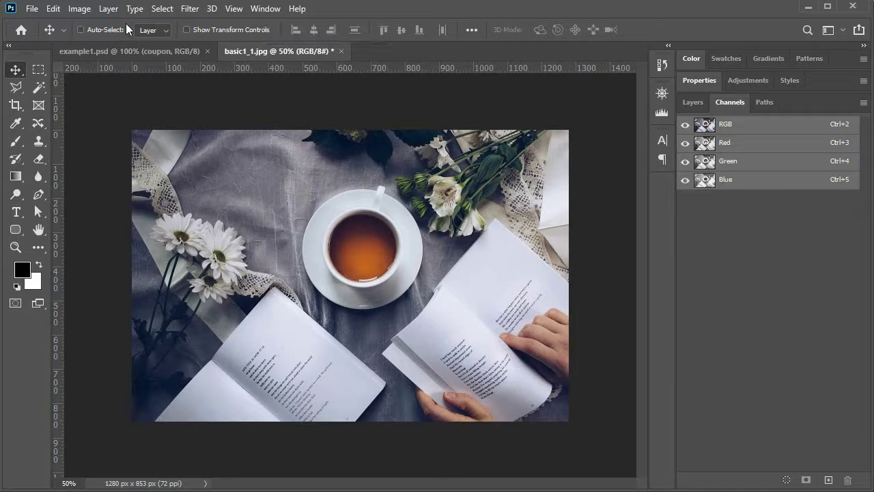
Start a Save for Web export of basic1_1.jpg and set the file format to GIF.
click(32, 9)
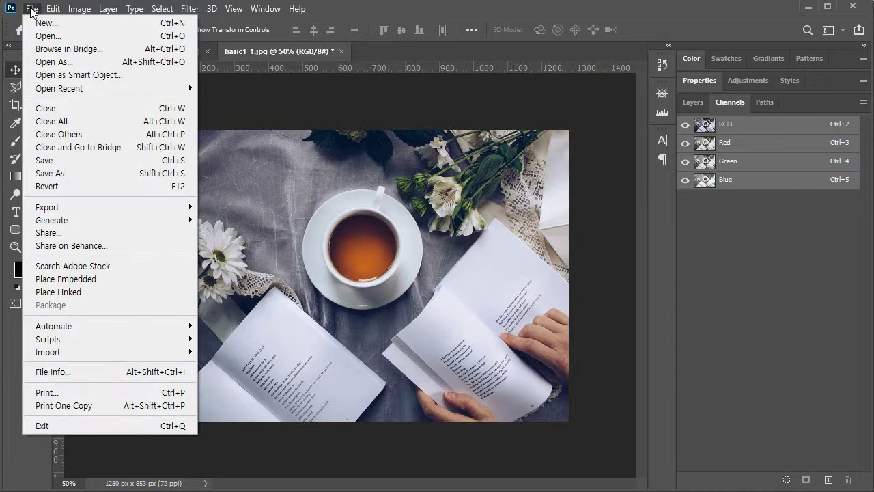
mouse_move(106, 213)
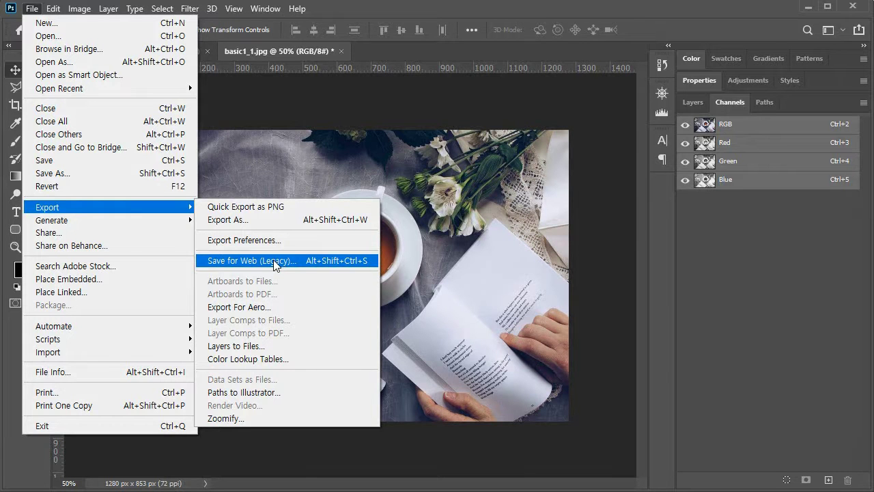
click(298, 263)
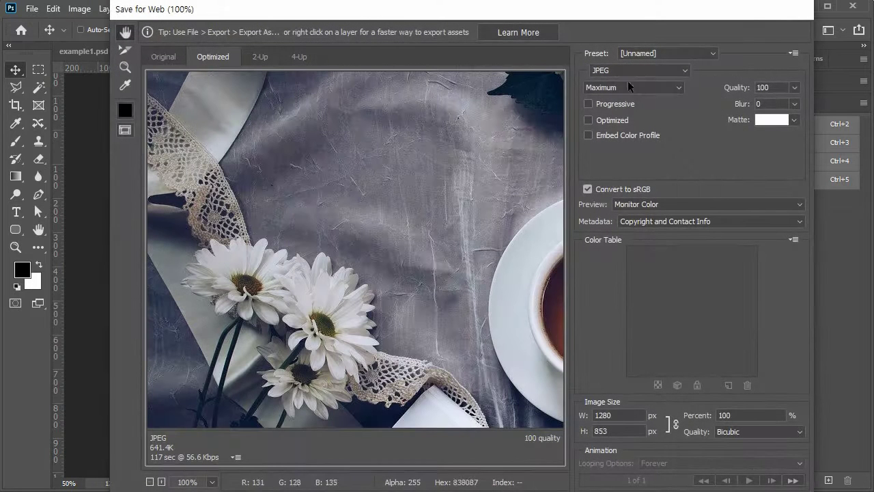
click(652, 70)
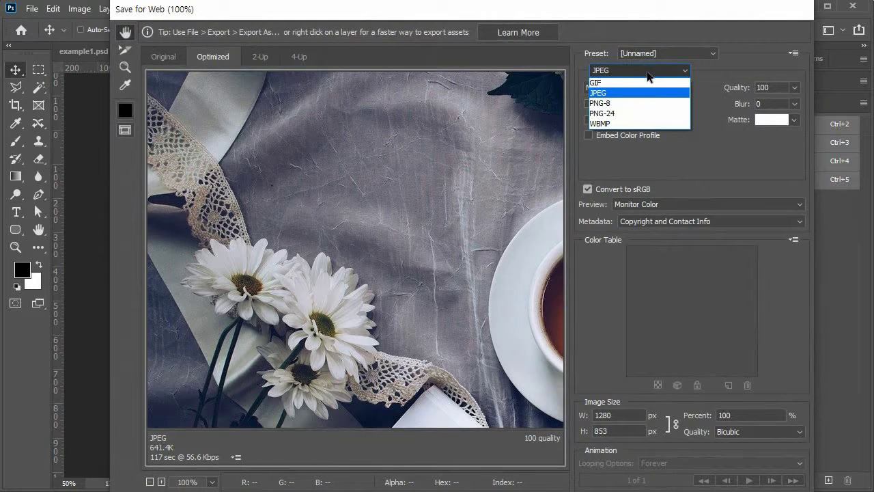
click(646, 83)
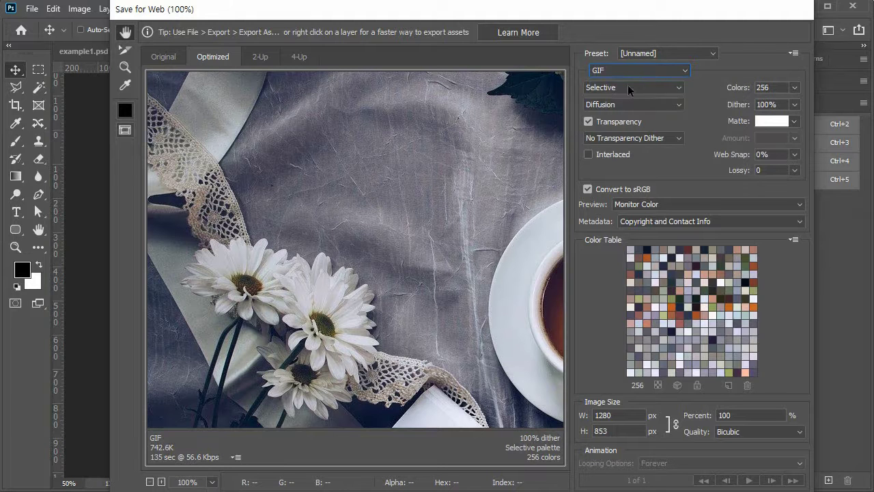
Inspect the teacup in the optimized GIF preview and compare it with the original in a 2-Up view.
drag(493, 219, 386, 181)
drag(503, 201, 457, 234)
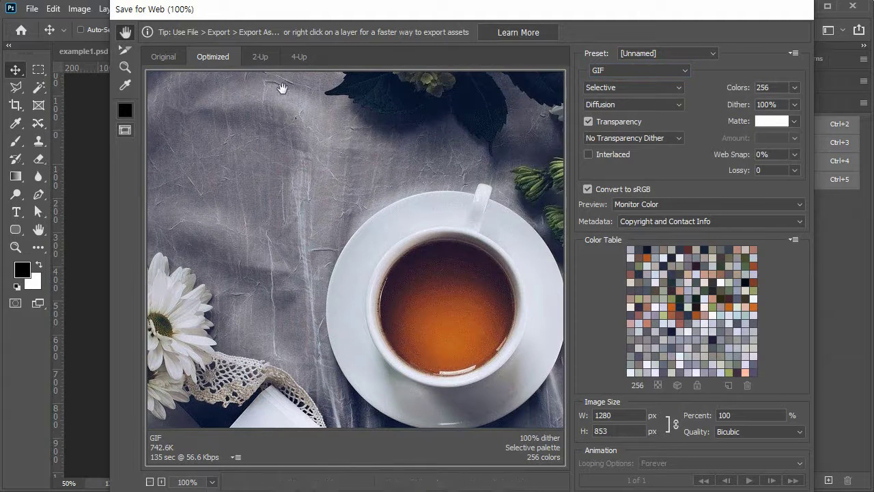
click(260, 56)
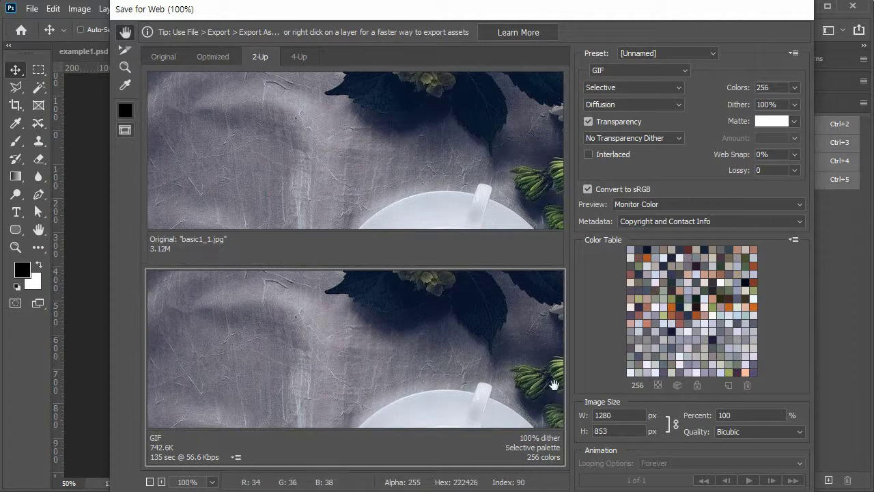
Save the optimized image as basic1_1.gif in the basic example folder.
key(Return)
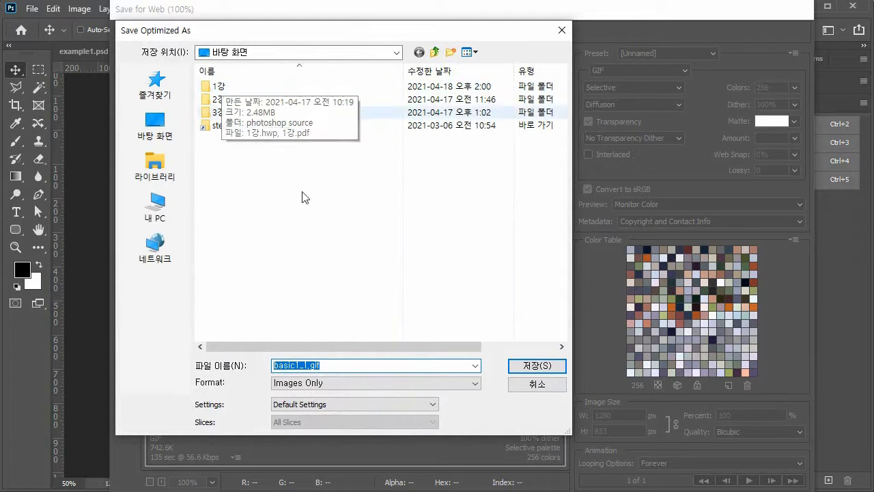
click(223, 88)
double_click(222, 89)
double_click(221, 89)
double_click(224, 90)
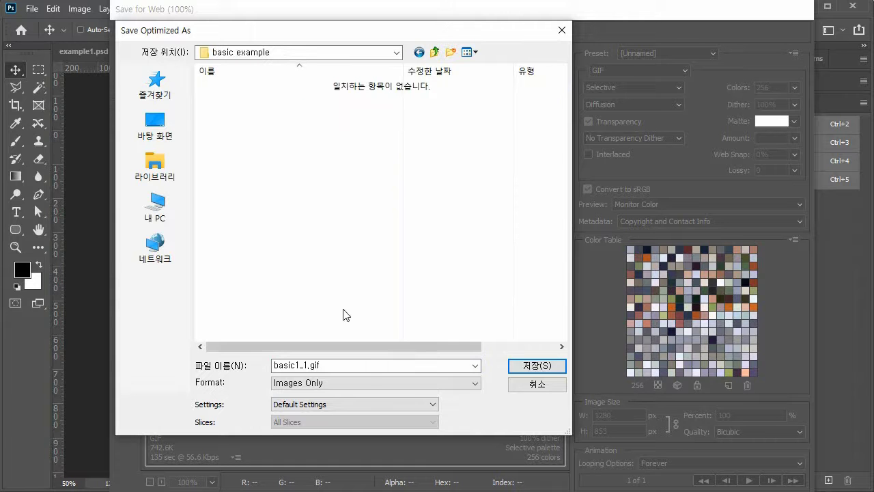
click(531, 364)
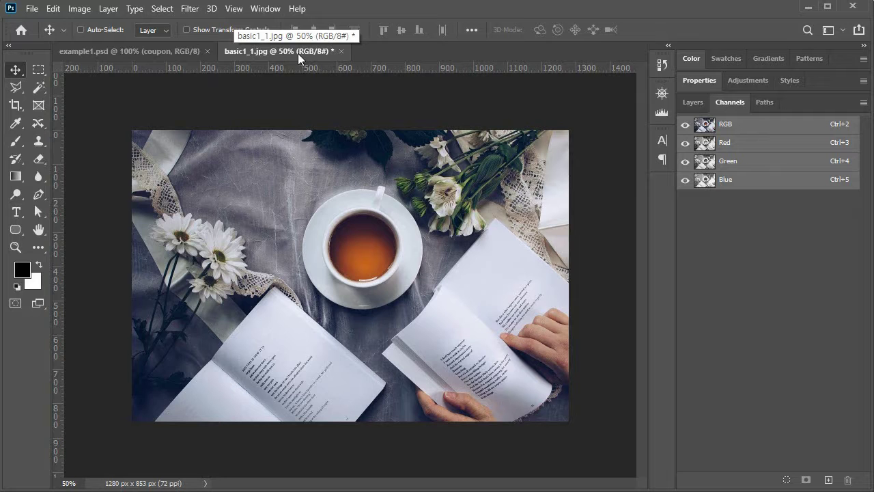
Open the exported basic1_1.gif.
click(32, 9)
click(64, 37)
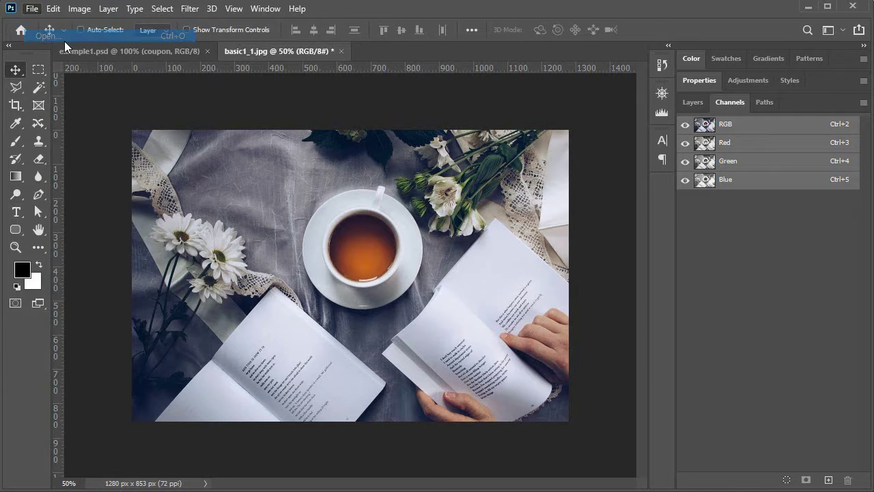
double_click(170, 123)
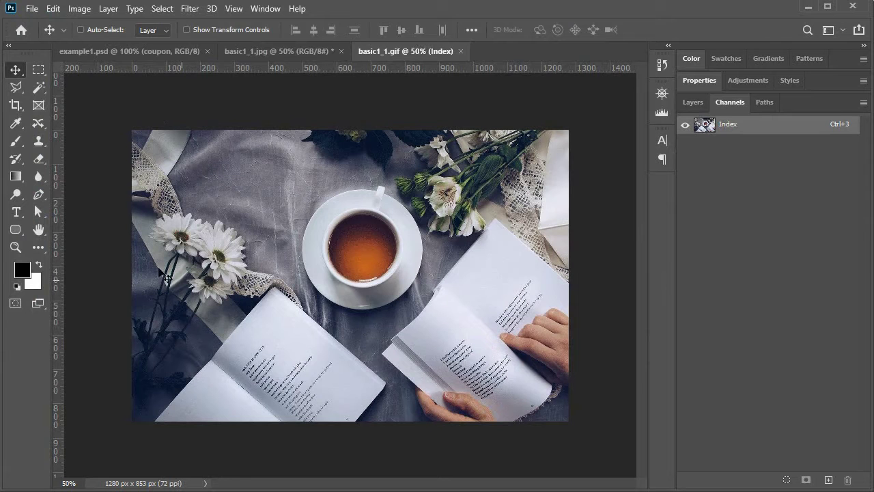
Magnify the teacup in basic1_1.gif to 300% to examine its indexed color gradation.
click(16, 247)
click(348, 249)
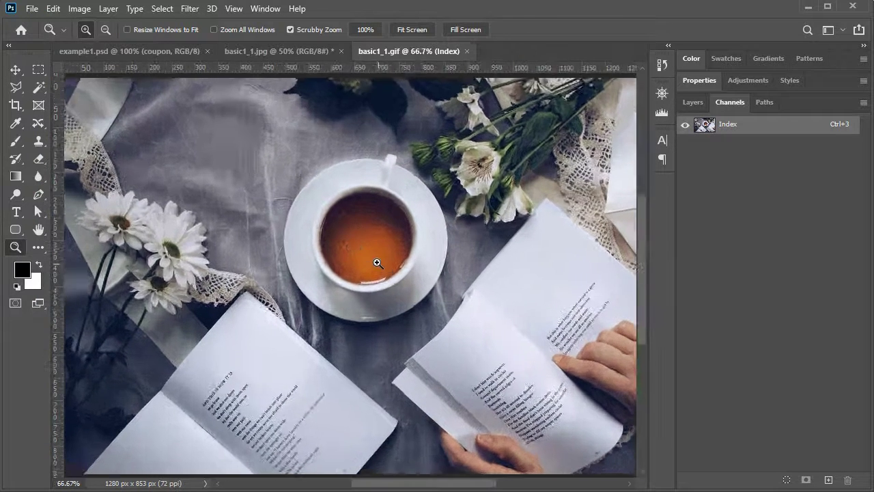
click(384, 249)
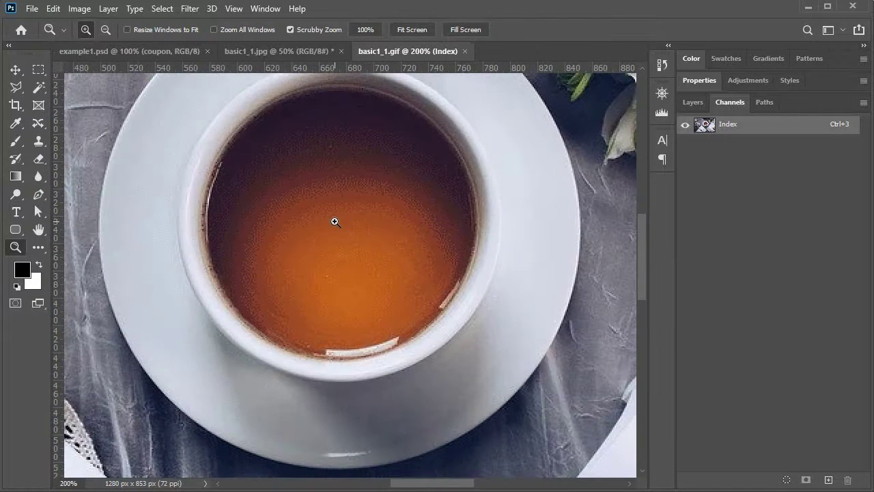
click(350, 226)
scroll(360, 228, up, 3)
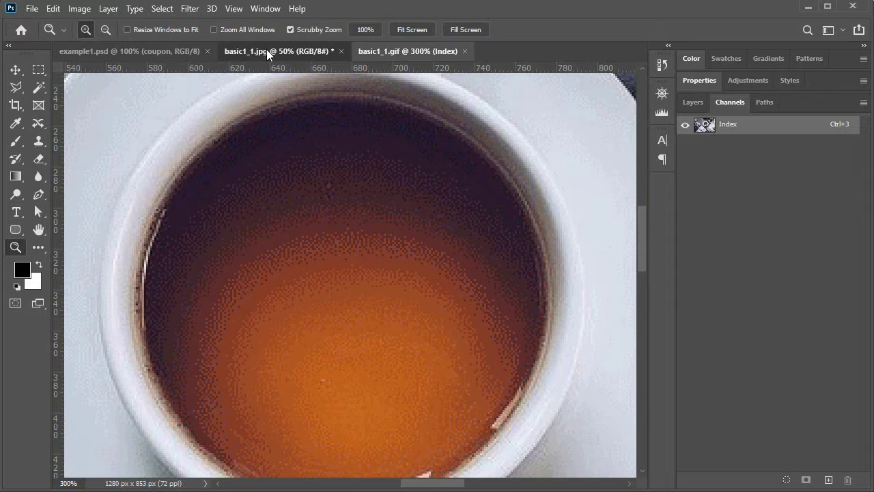
Magnify the same teacup in basic1_1.jpg to 300% to examine its RGB color gradation.
click(266, 49)
click(365, 232)
click(381, 225)
click(387, 218)
click(312, 243)
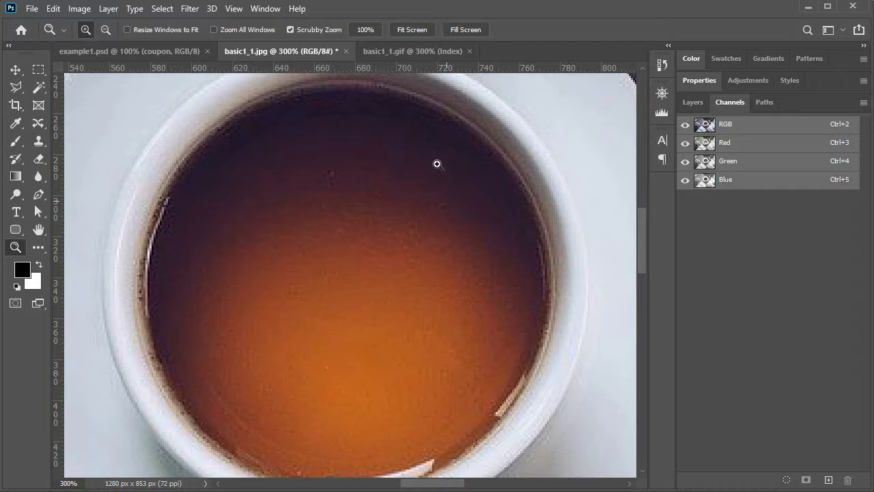
Compare the magnified teacup and the channels between basic1_1.gif and basic1_1.jpg by alternating the two documents.
click(418, 51)
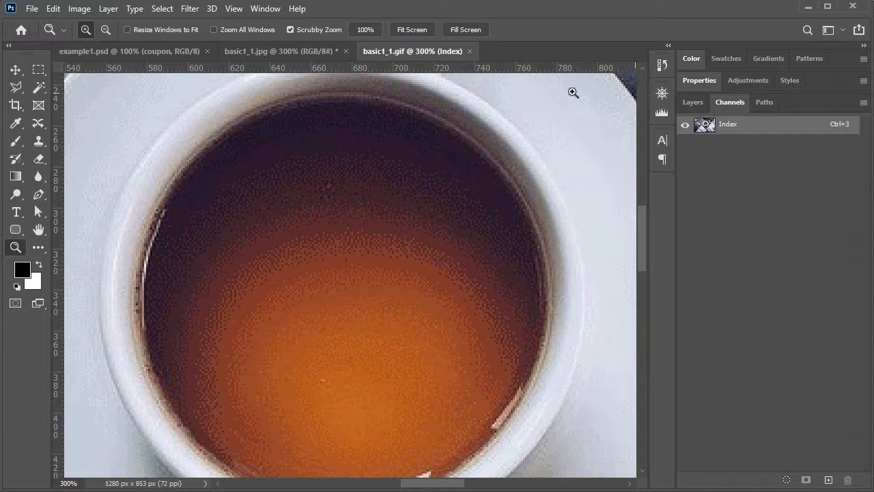
click(261, 52)
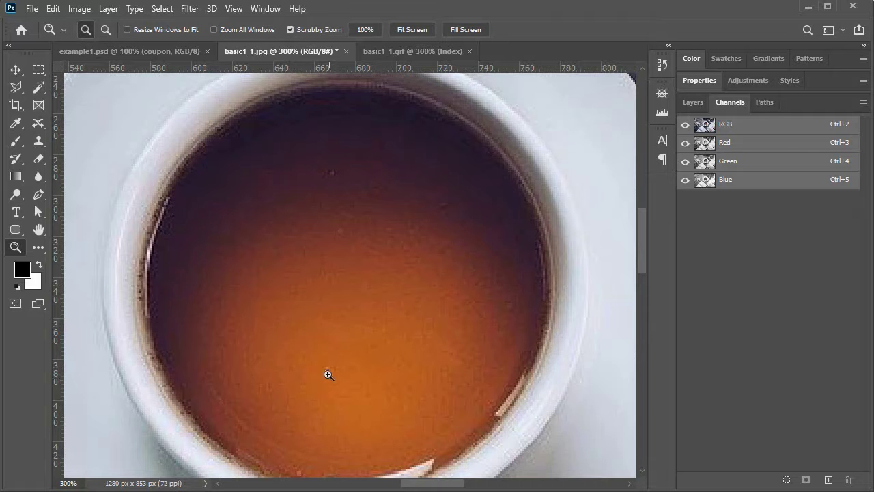
click(380, 51)
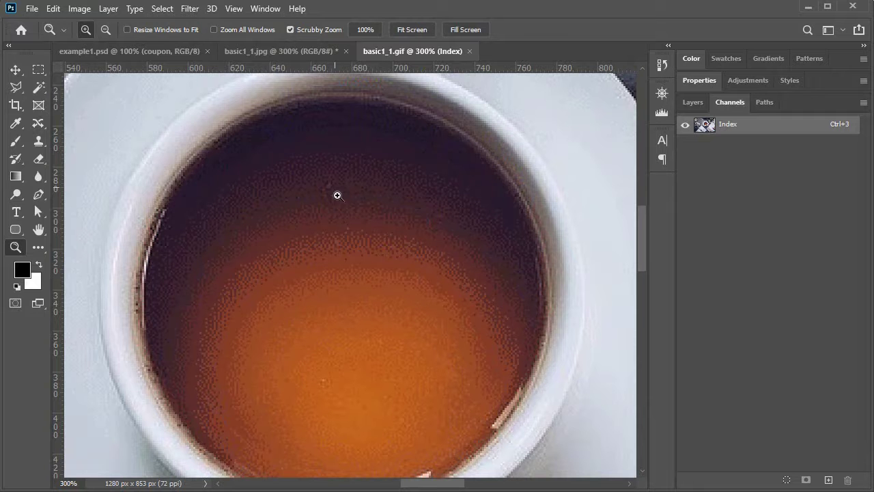
click(290, 51)
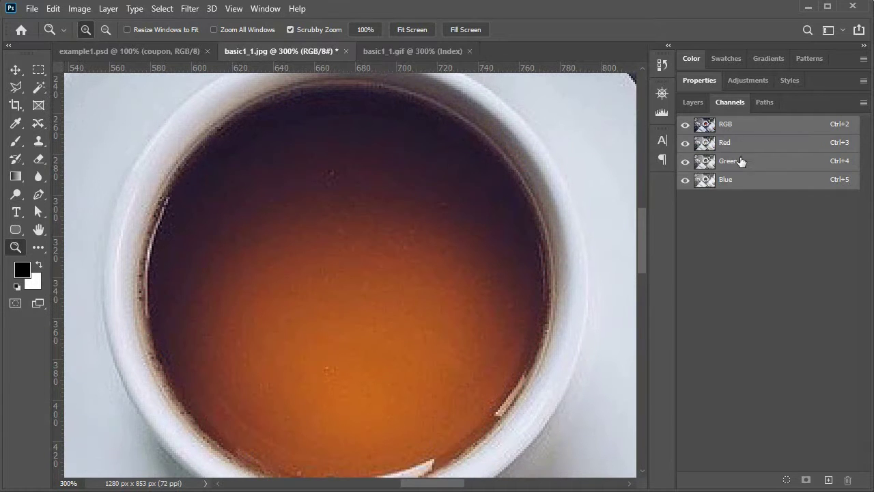
click(419, 51)
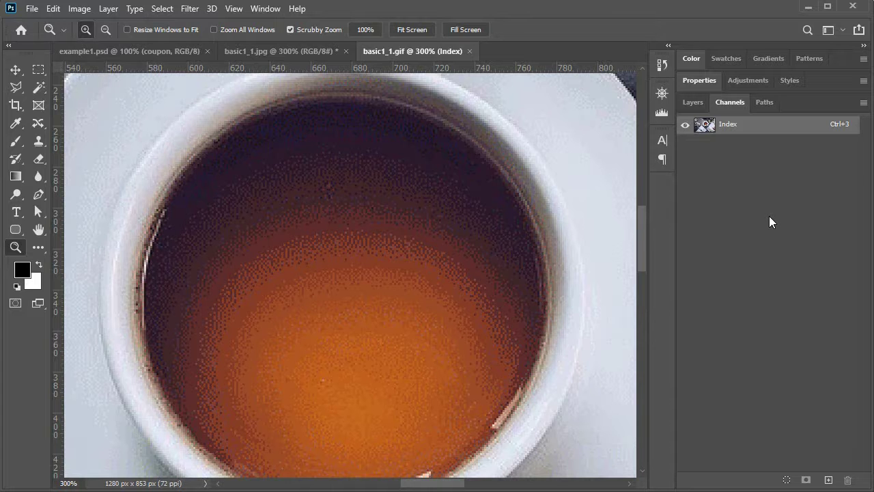
Check which color mode is active for basic1_1.gif and which other modes are available.
click(79, 8)
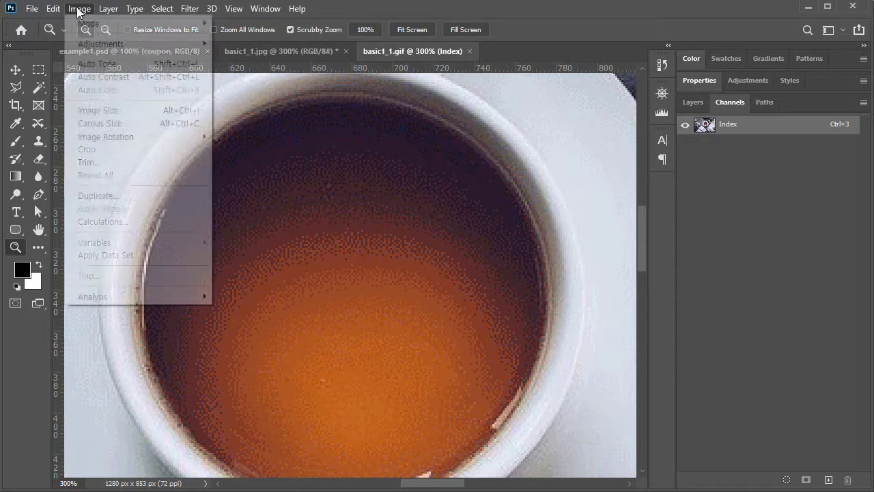
mouse_move(115, 30)
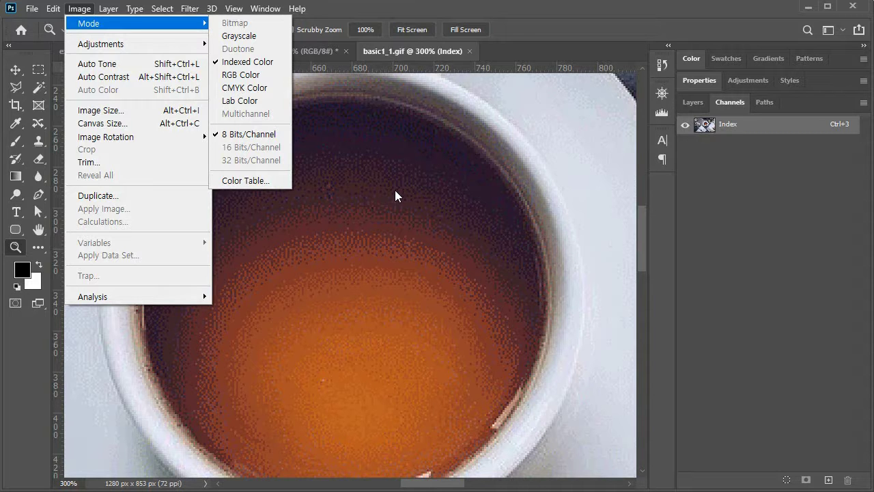
click(429, 195)
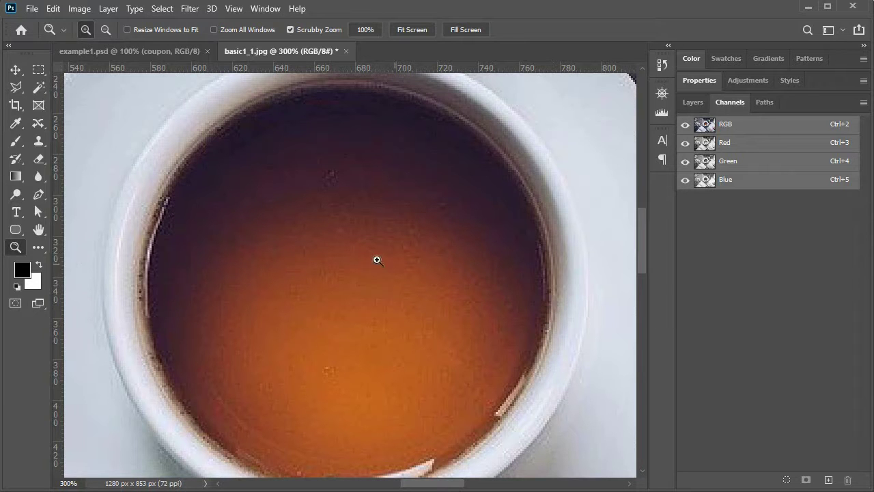
Crop basic1_1.jpg freehand to about 924 × 753 px by trimming the upper-left part of the photo.
double_click(38, 229)
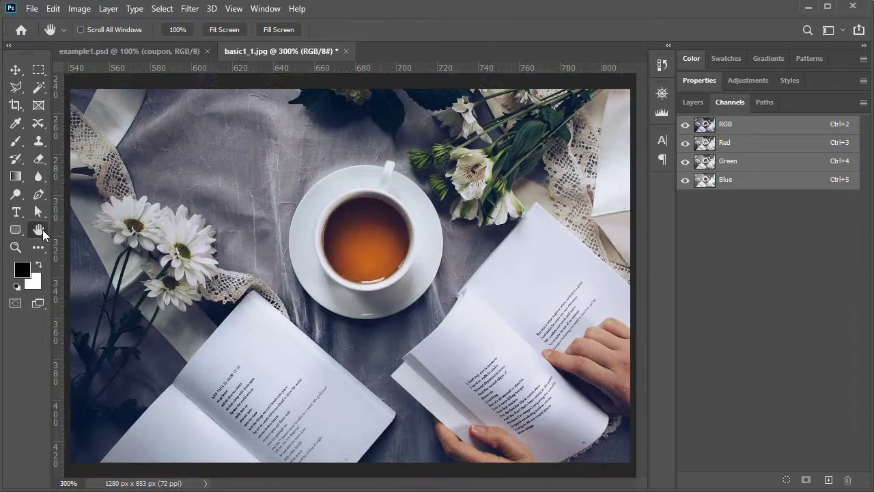
click(15, 106)
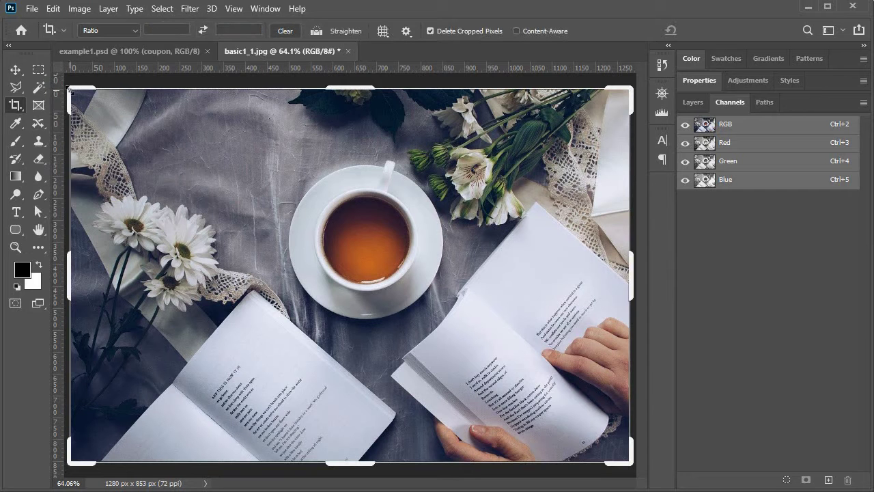
drag(69, 89, 147, 112)
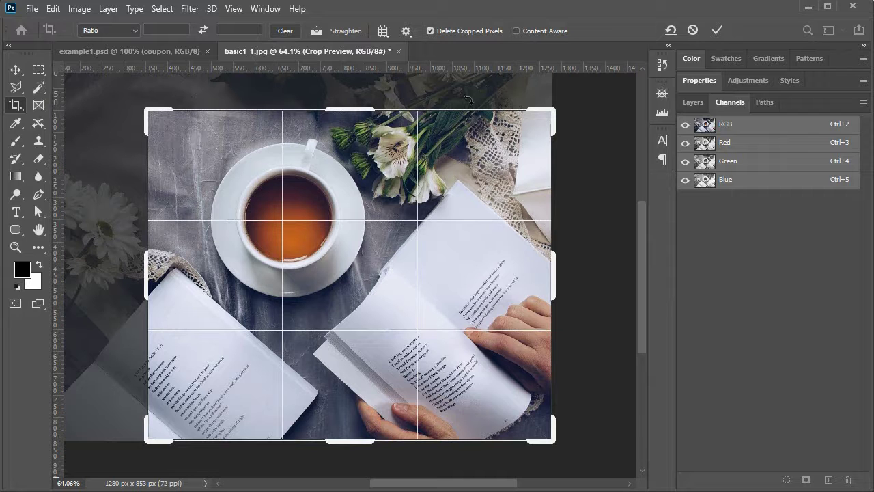
click(716, 30)
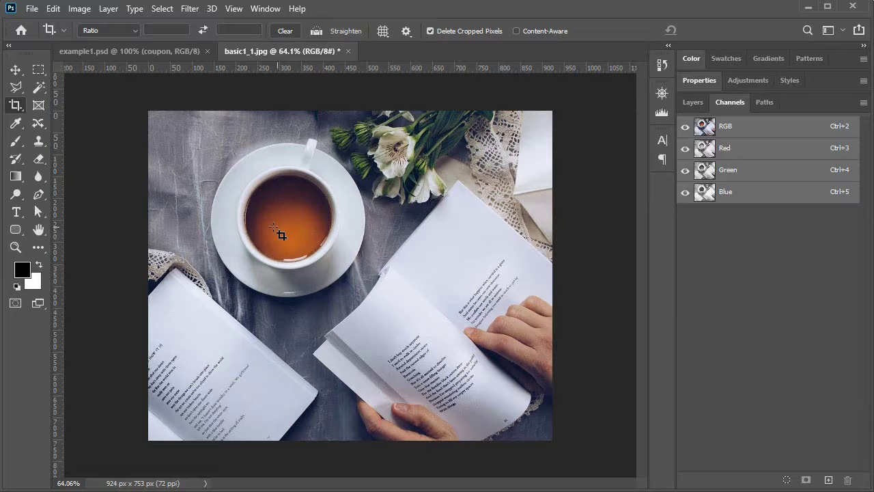
Undo the crop and revert basic1_1.jpg to its last saved version.
key(ctrl)
key(ctrl+z)
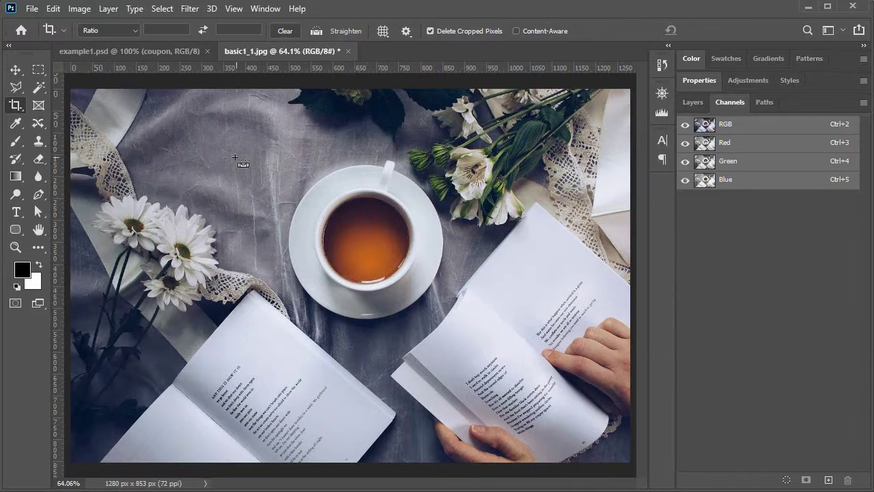
click(31, 9)
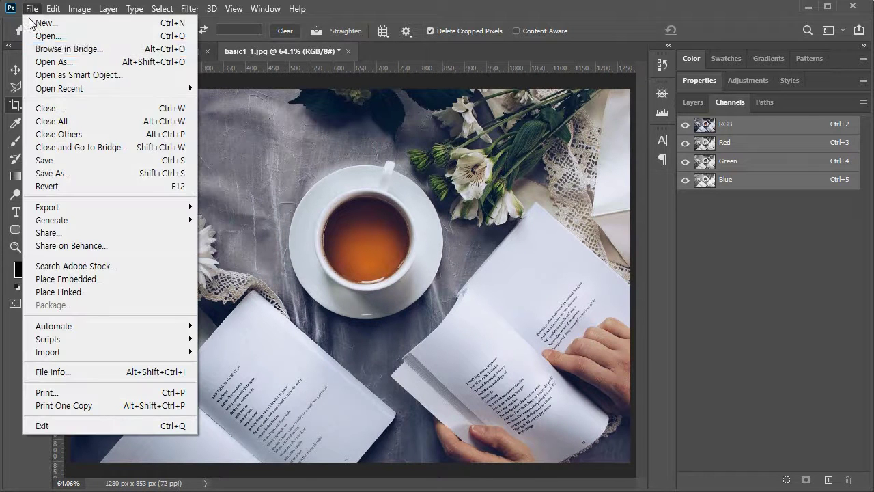
click(88, 183)
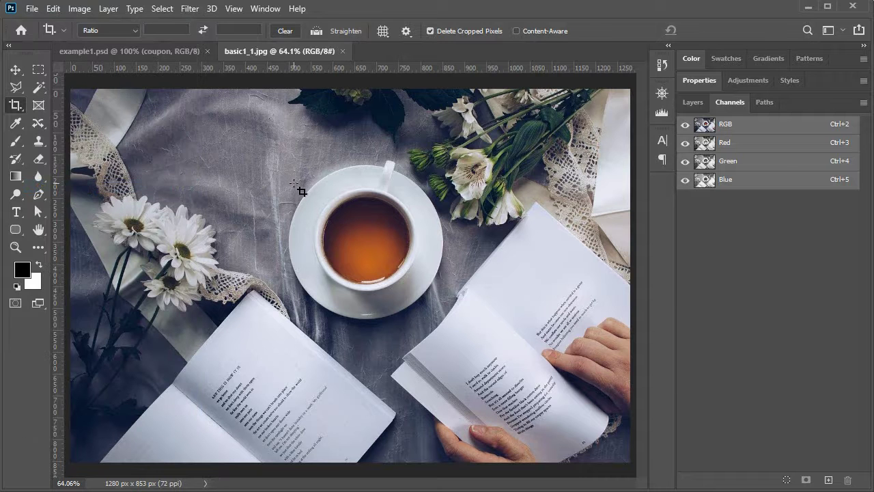
Rotate the canvas by an arbitrary angle of 20° clockwise.
click(39, 69)
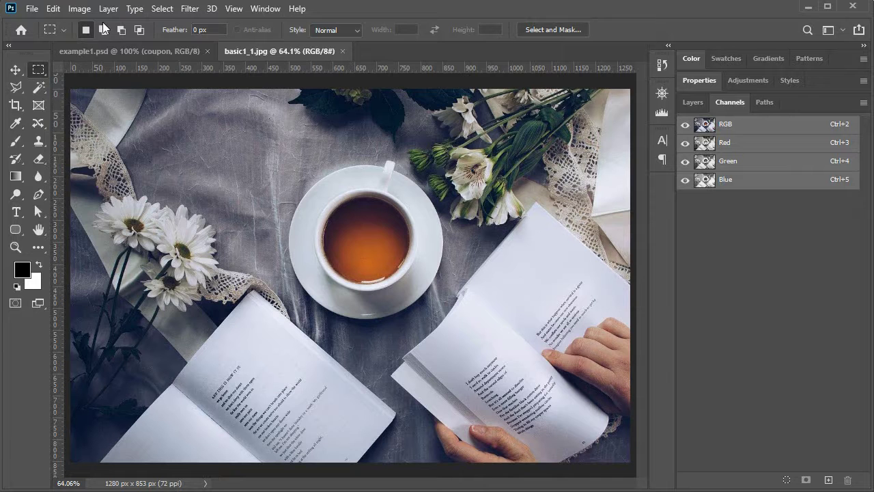
click(77, 9)
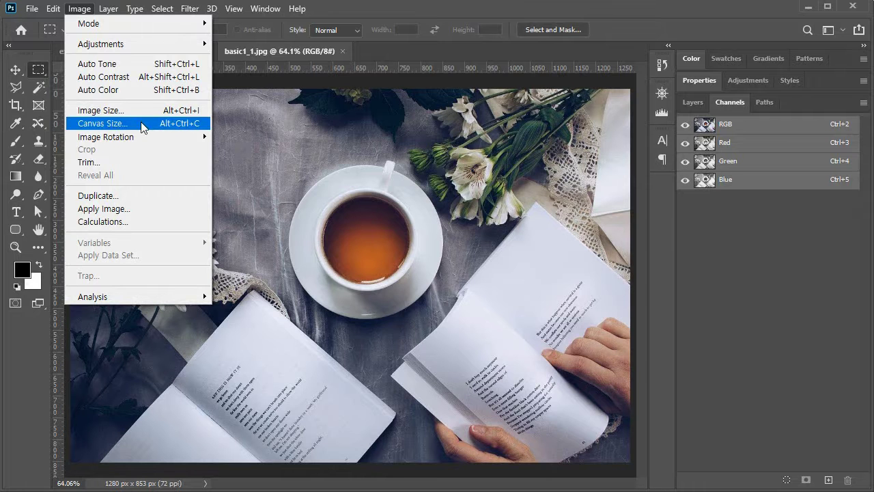
mouse_move(144, 138)
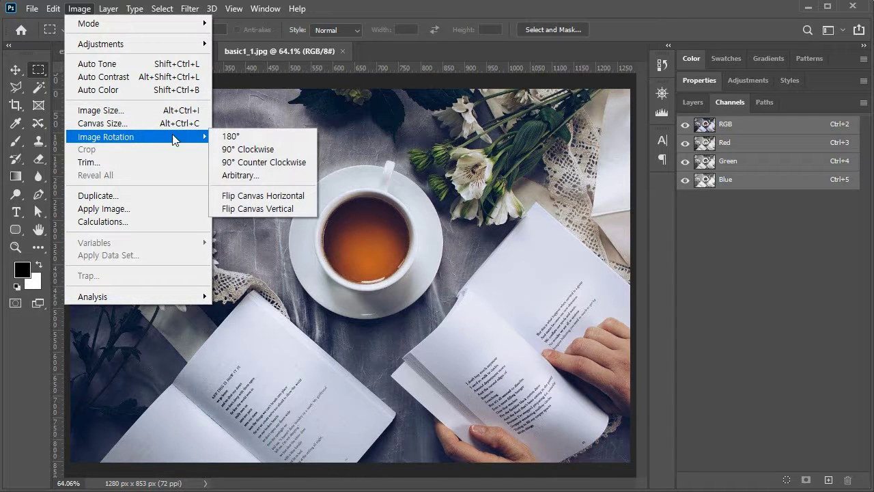
click(273, 175)
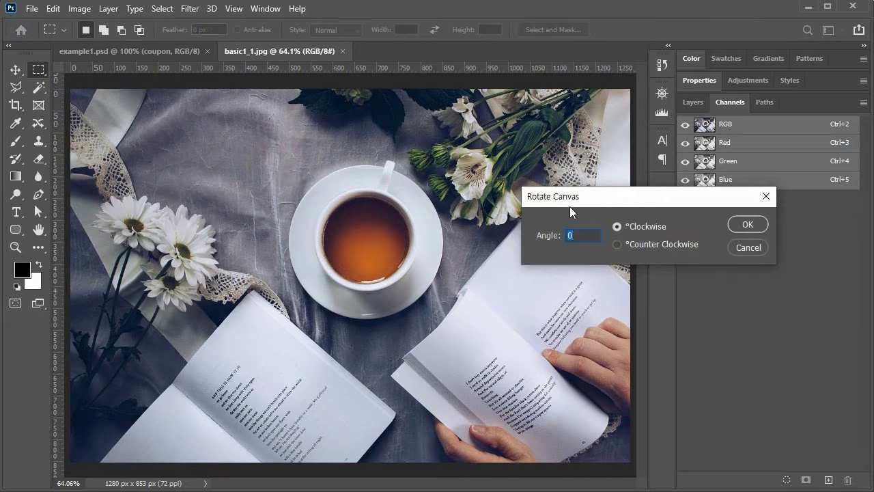
text(2)
click(749, 223)
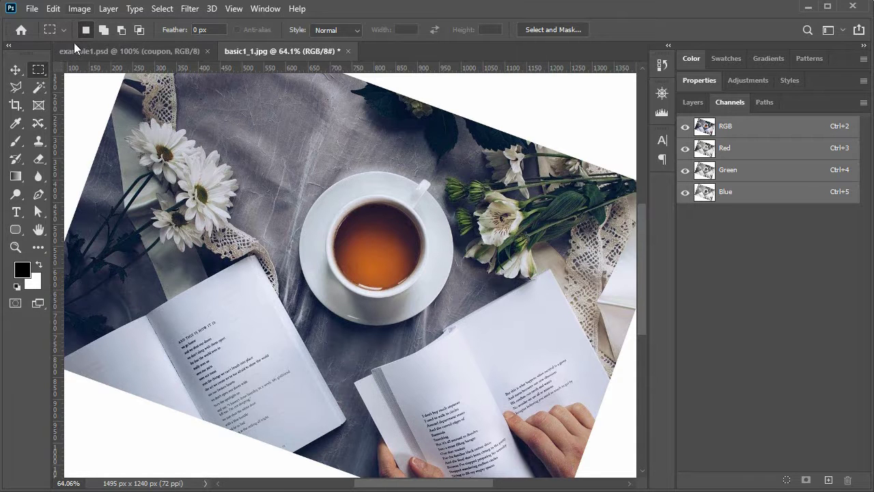
Marquee a rectangle of about 689 × 633 px around the teacup and crop the rotated image to that selection.
drag(256, 150, 553, 428)
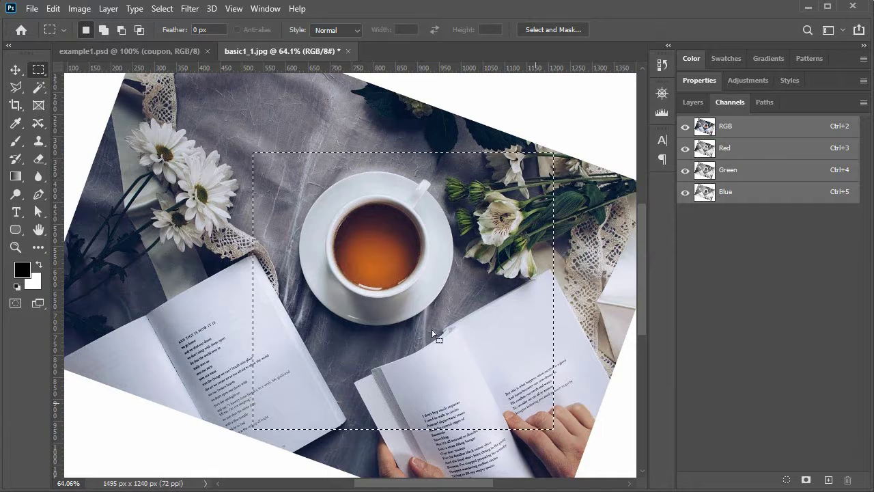
click(15, 106)
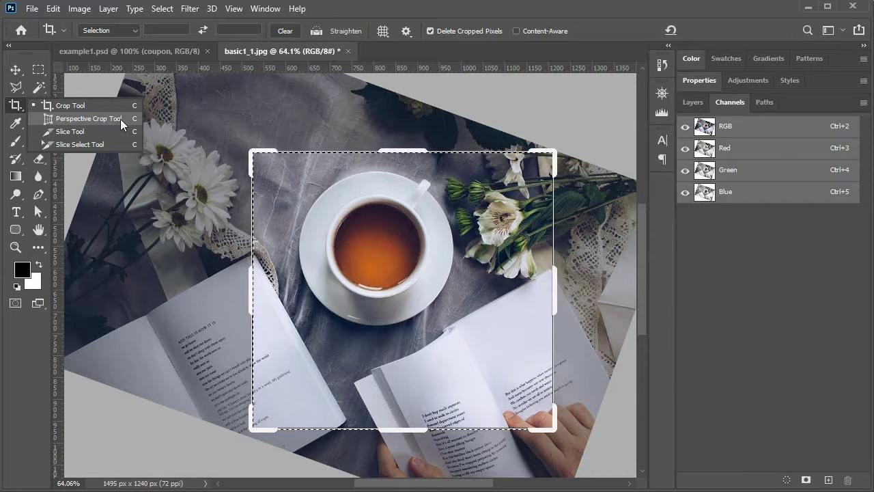
key(Escape)
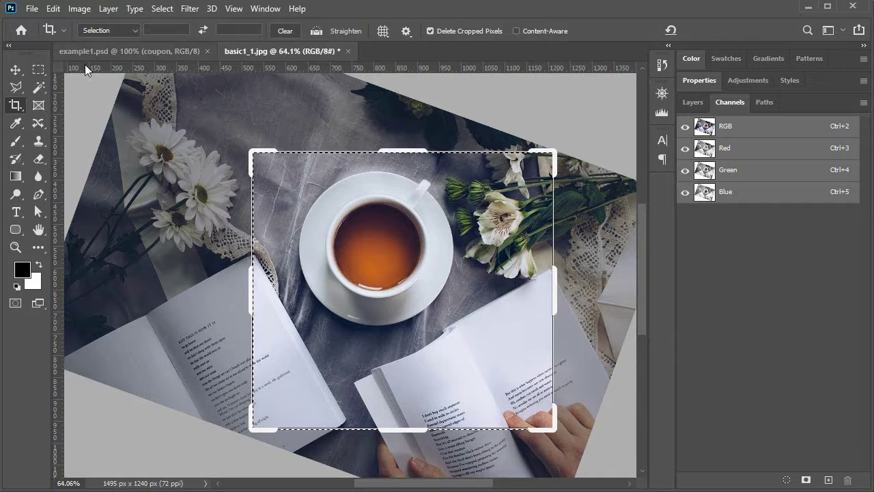
key(Escape)
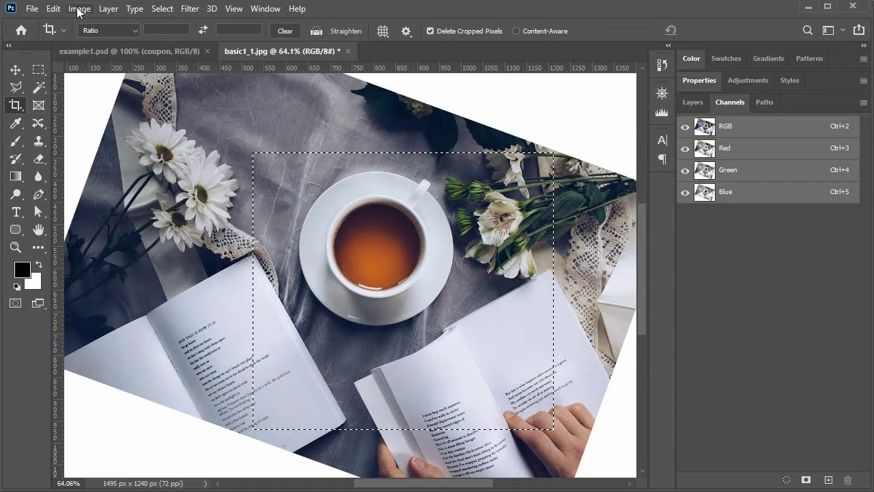
click(54, 9)
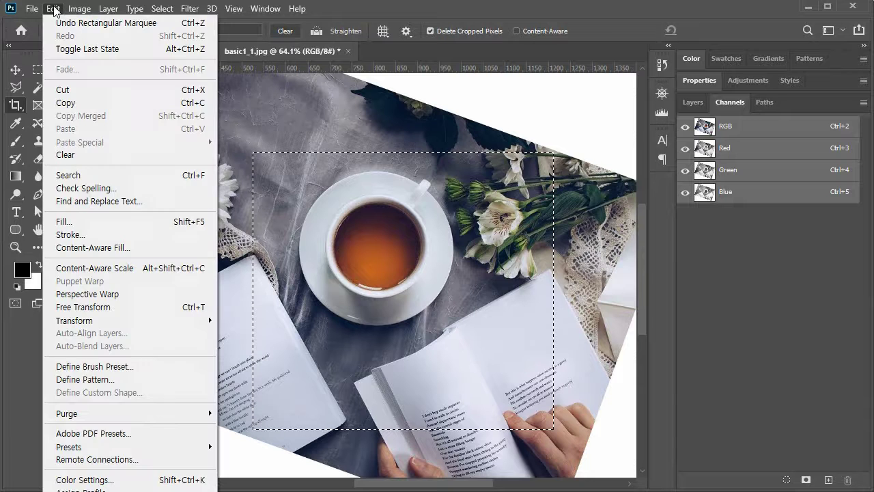
mouse_move(78, 12)
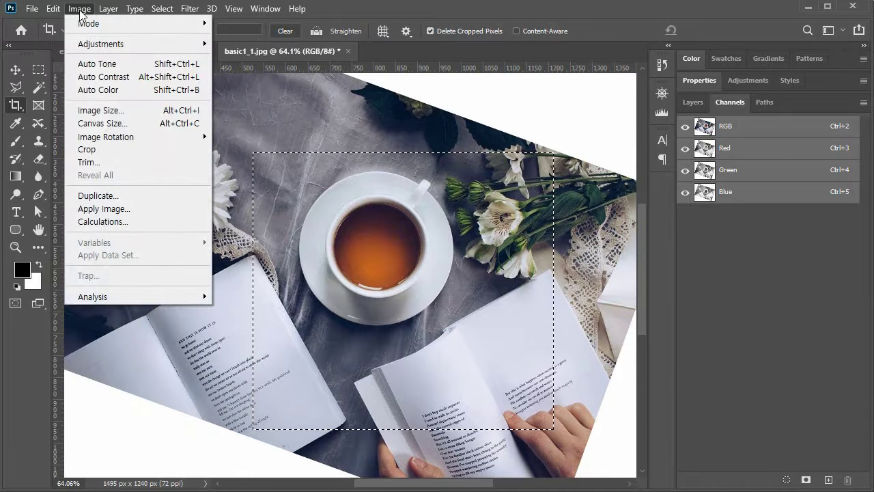
click(153, 150)
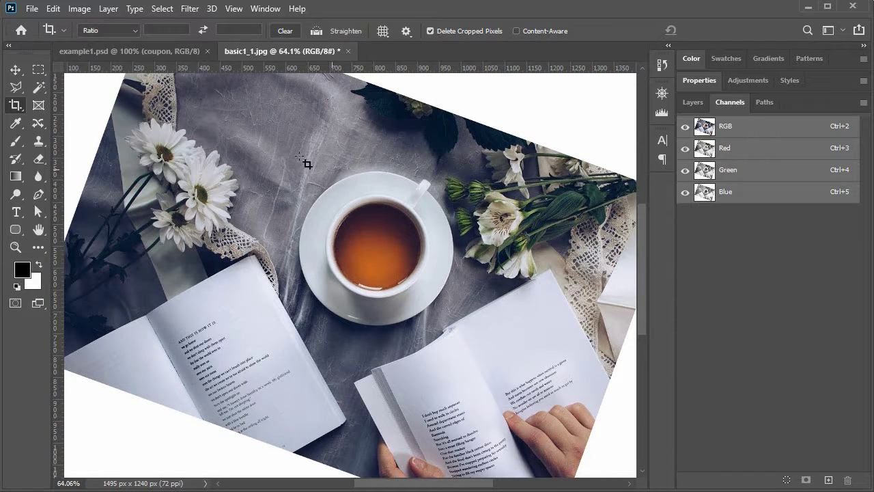
key(ctrl+z)
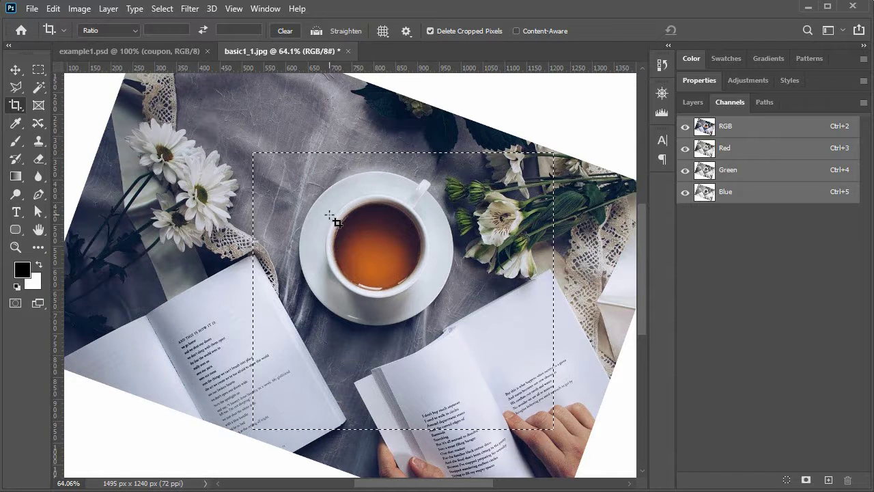
click(80, 9)
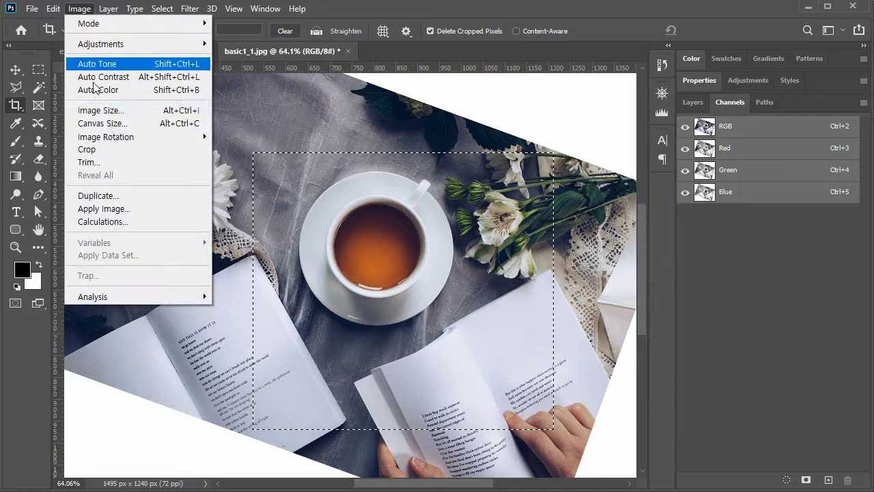
click(123, 150)
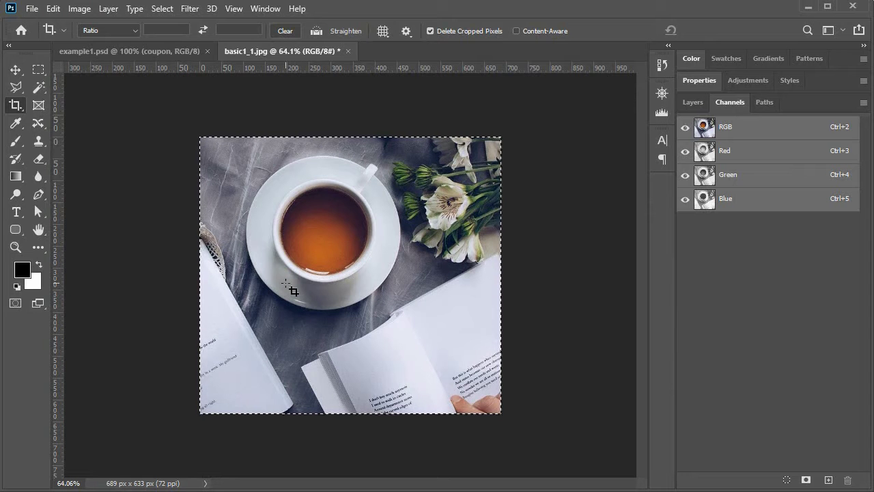
Undo the crop to the selection and step back to before the canvas rotation.
key(ctrl+z)
key(ctrl+z)
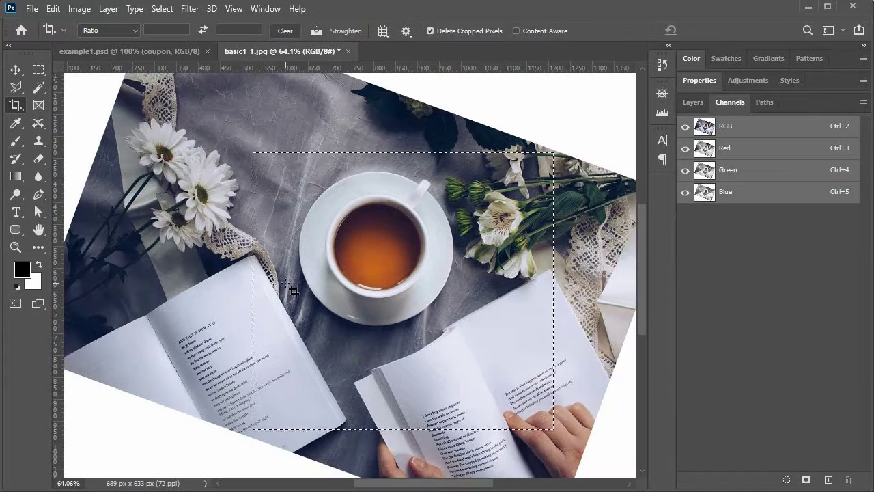
Draw a Perspective Crop frame around the teacup and move its two right corners and upper-left corner individually to skew the frame.
right_click(15, 104)
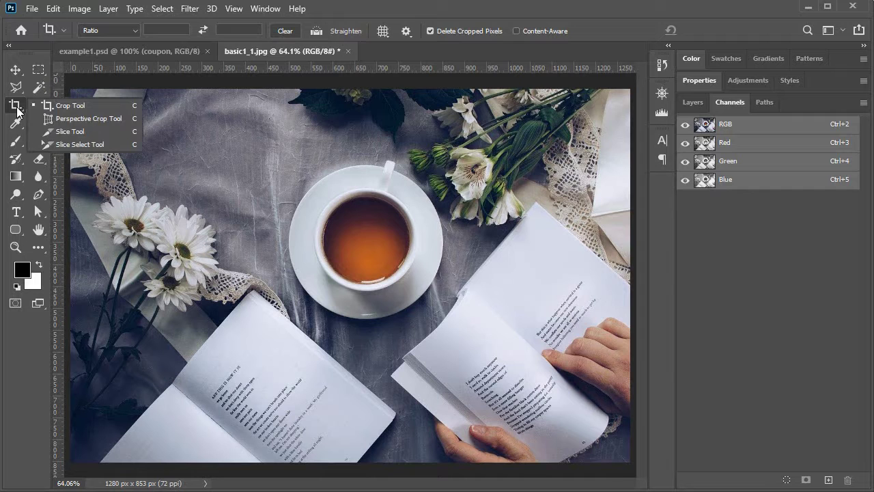
click(115, 119)
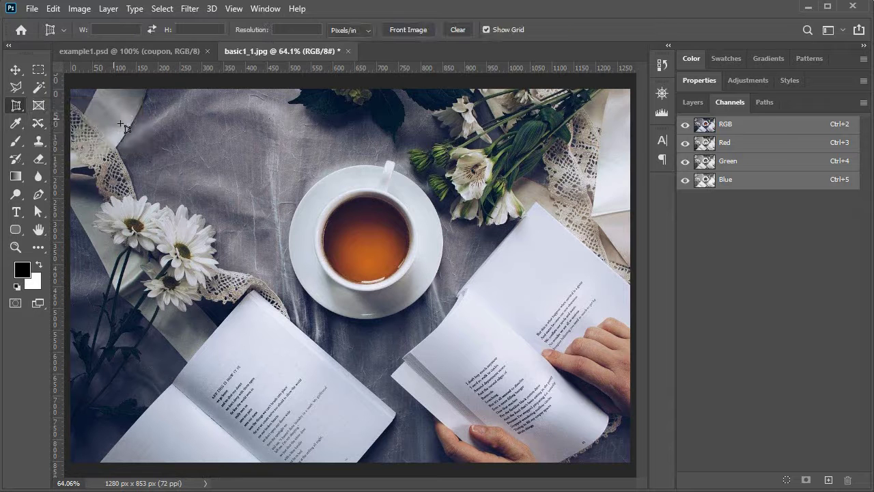
drag(197, 119, 535, 432)
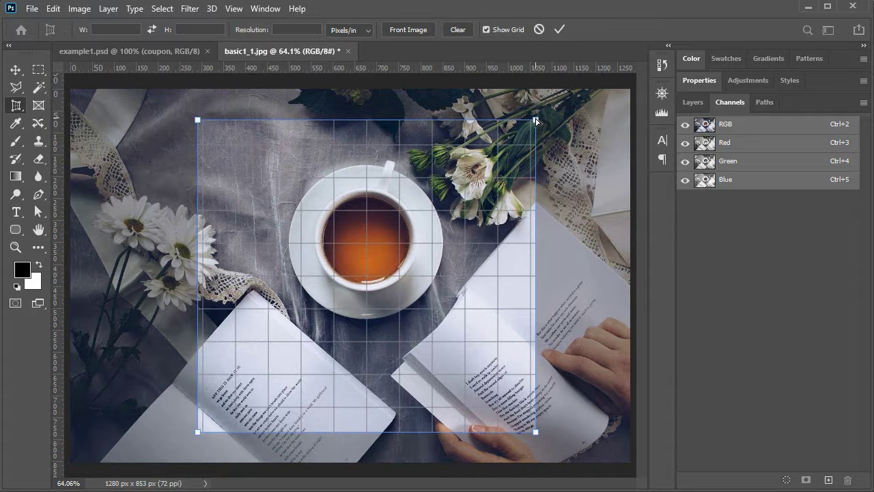
drag(536, 120, 535, 97)
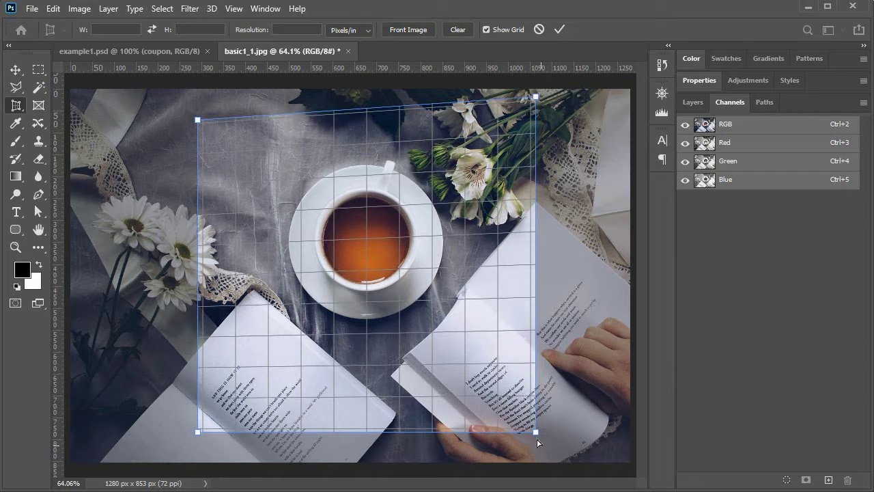
drag(535, 433, 512, 453)
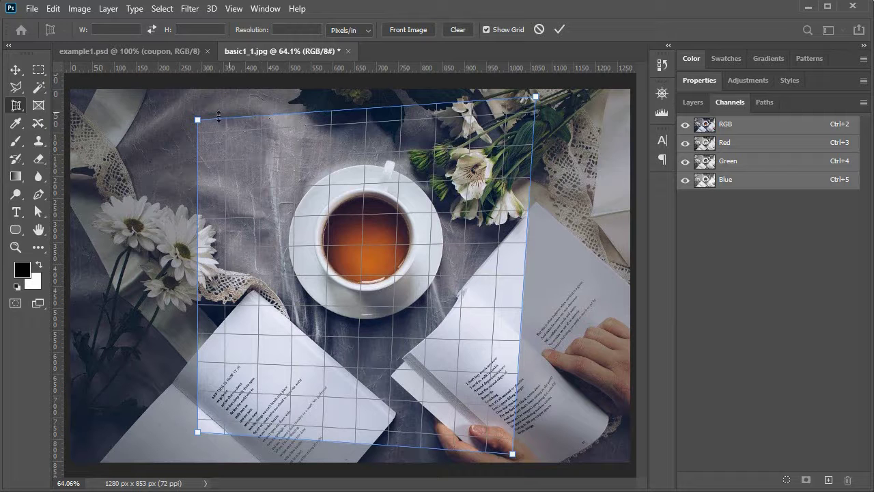
drag(198, 120, 209, 119)
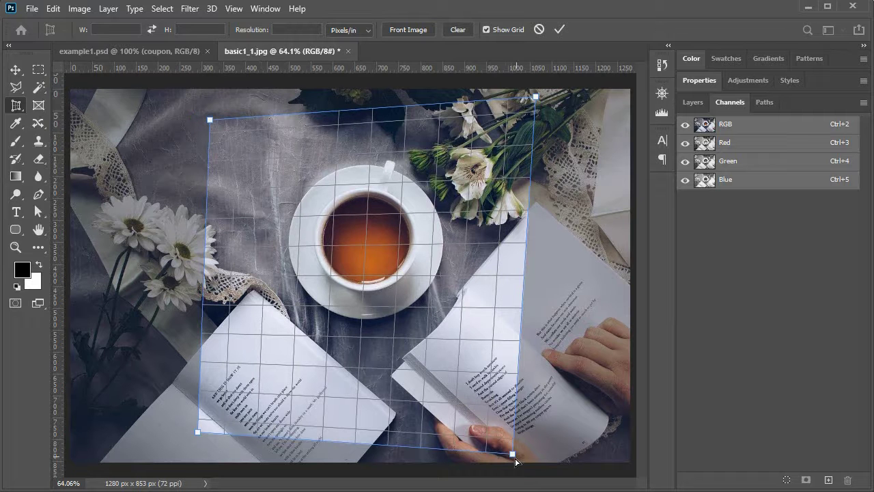
drag(513, 455, 536, 458)
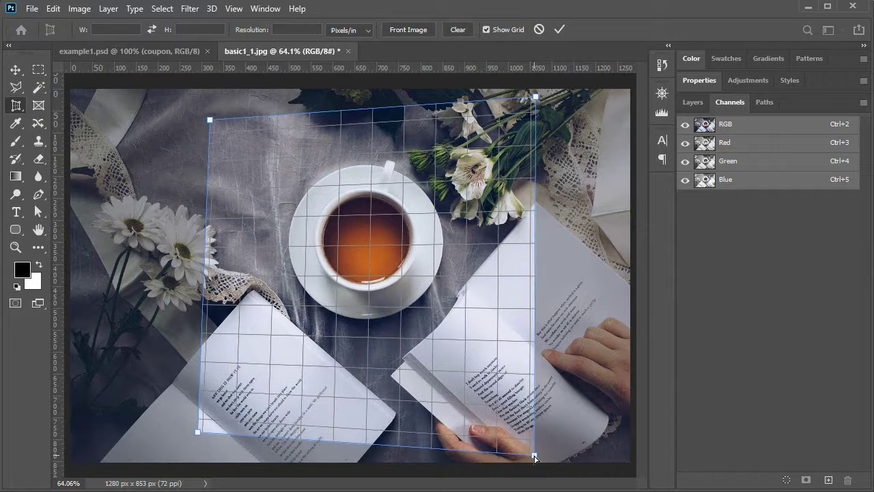
key(alt+Tab)
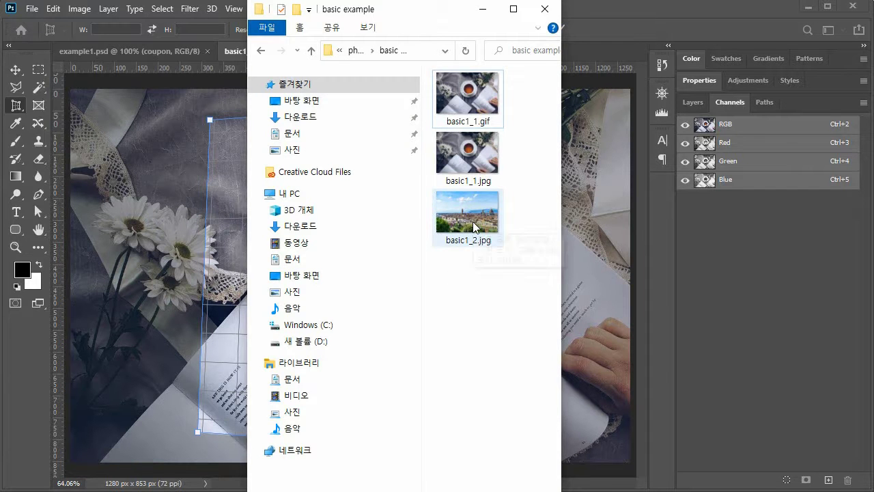
click(226, 298)
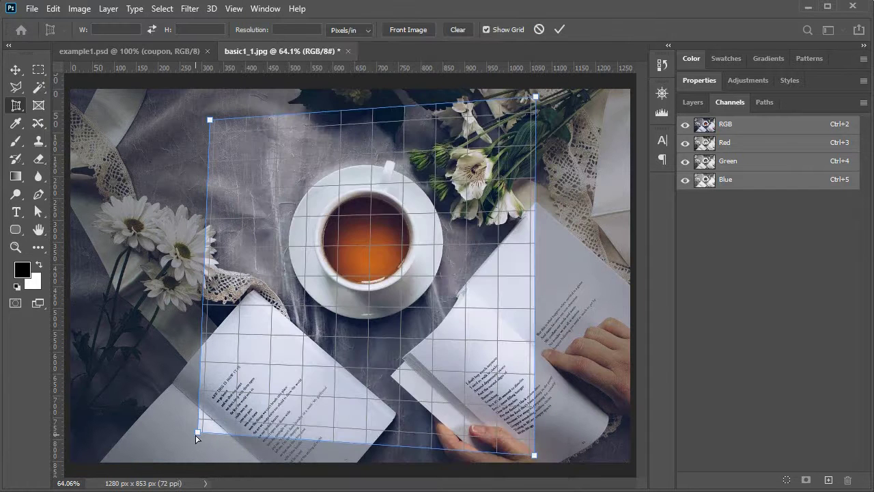
Move the perspective crop frame's lower-left and upper-left corners further inward and apply the crop.
drag(202, 436, 231, 440)
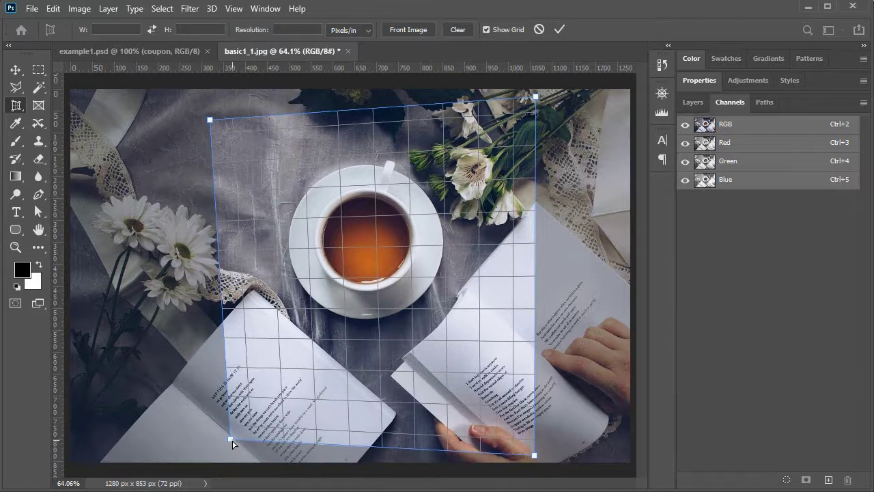
drag(212, 123, 223, 149)
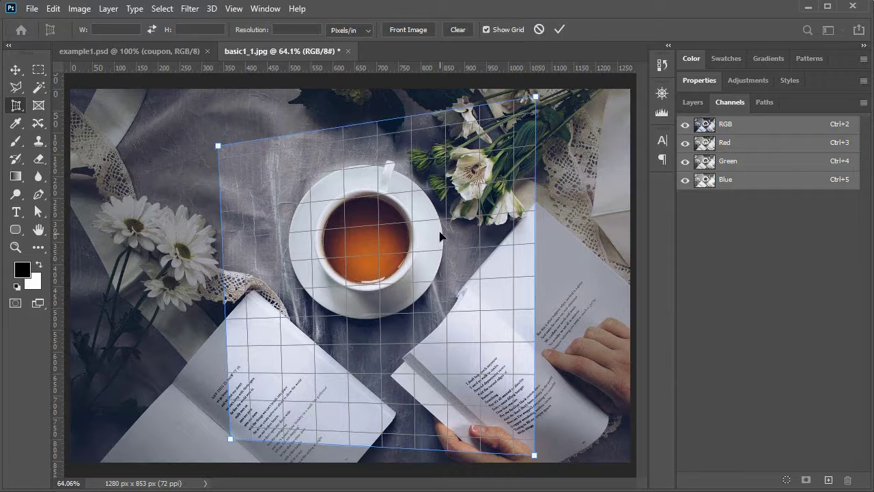
key(Return)
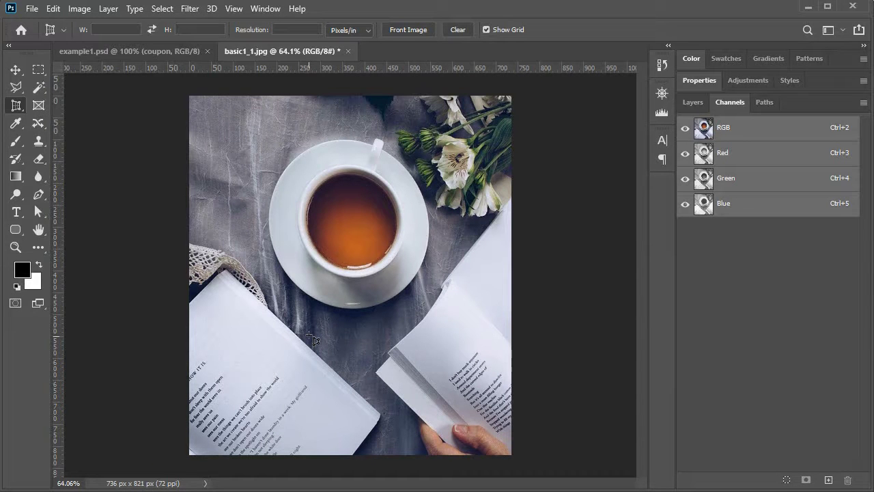
Undo the perspective crop, keeping the Perspective Crop tool selected.
right_click(17, 105)
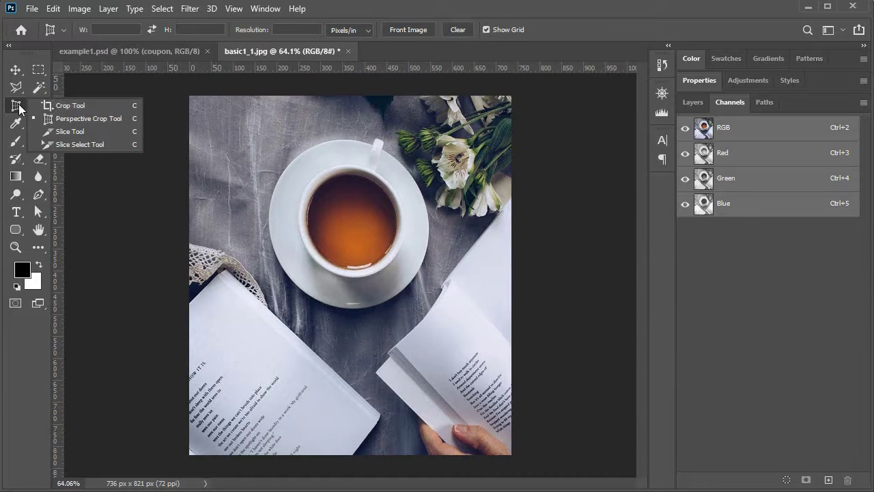
click(101, 118)
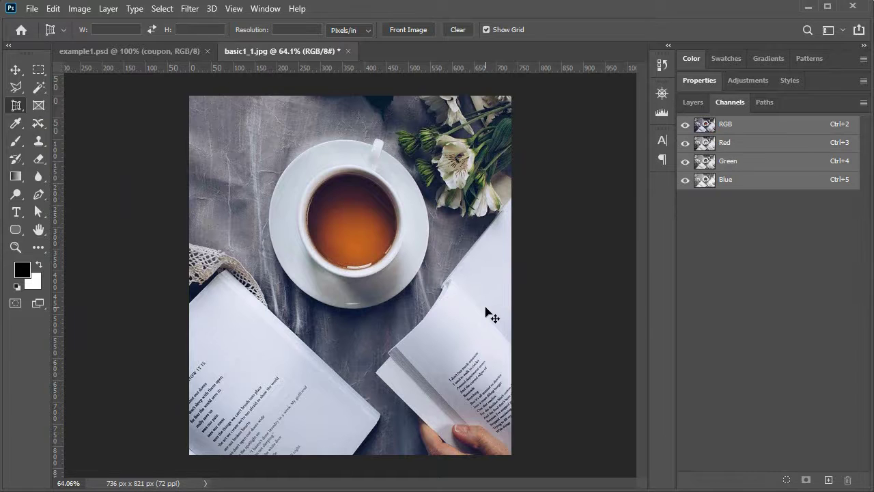
key(ctrl+z)
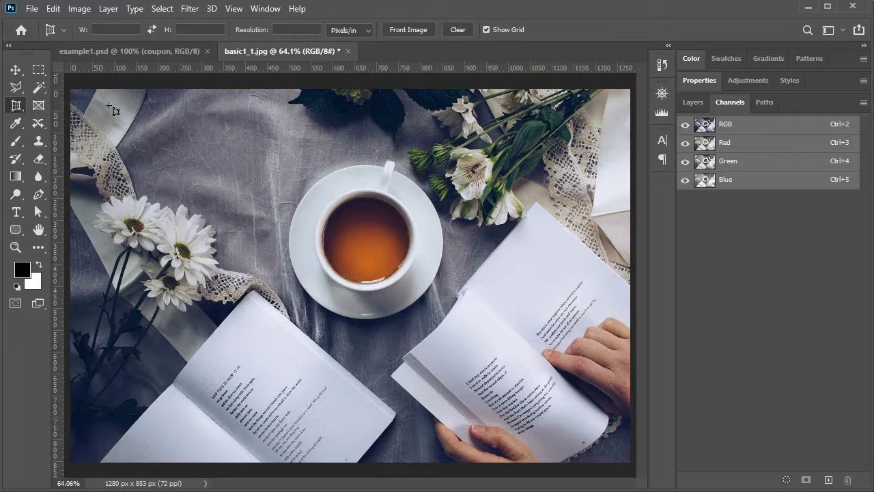
Show the image's layers, open Image Size and examine its width, height, Fit To and Resample options.
click(693, 102)
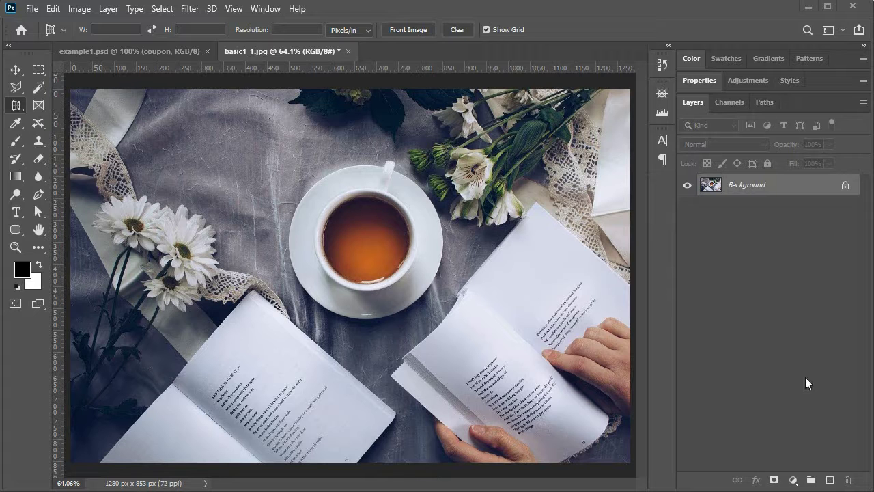
click(79, 9)
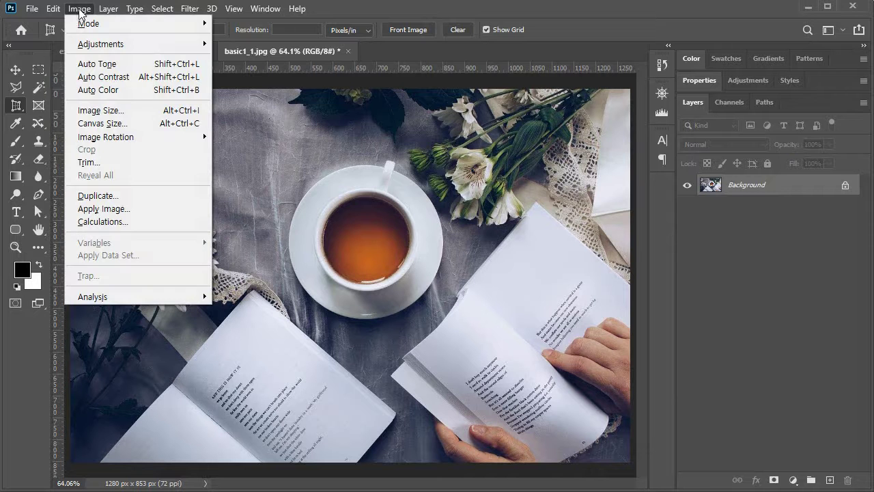
click(144, 112)
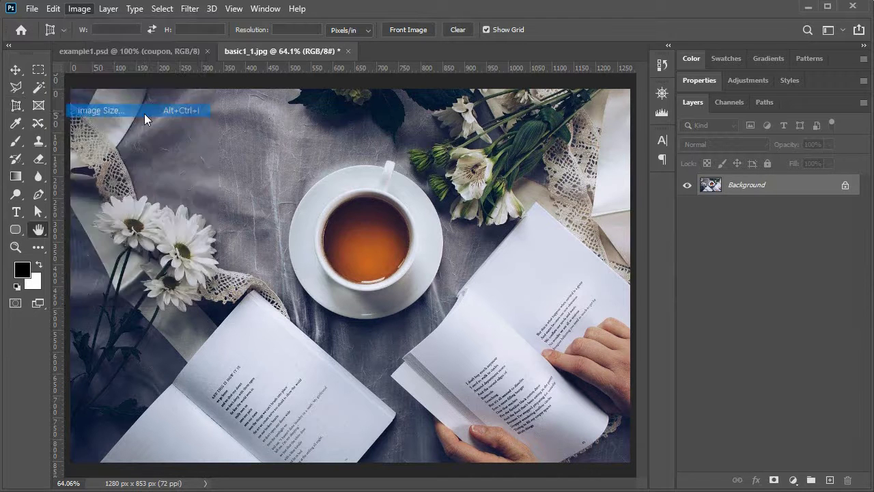
drag(653, 144, 496, 138)
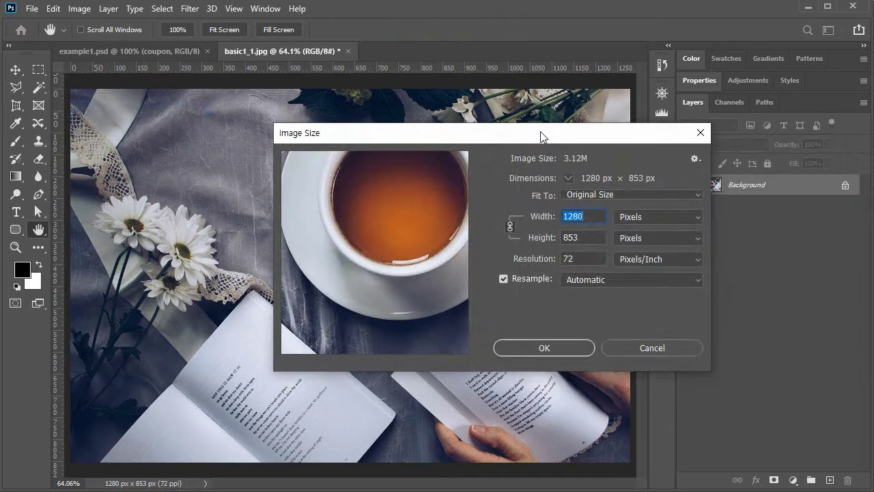
click(585, 218)
drag(585, 217, 561, 238)
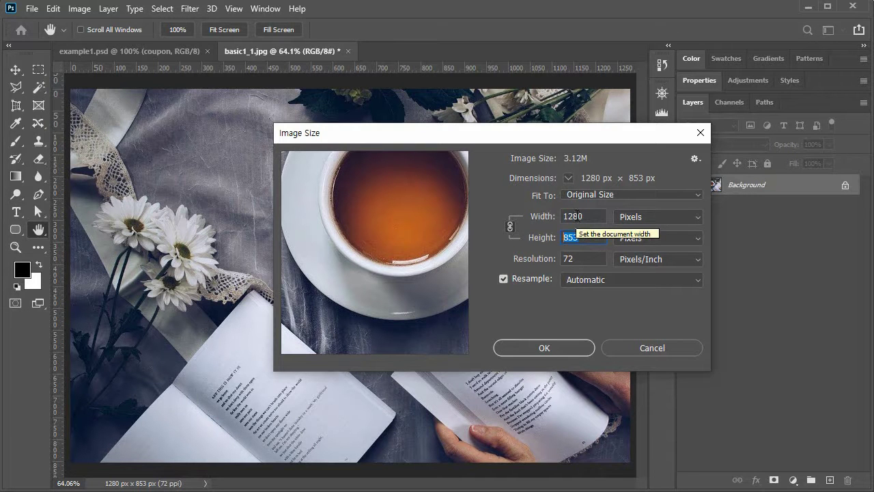
click(624, 194)
click(624, 194)
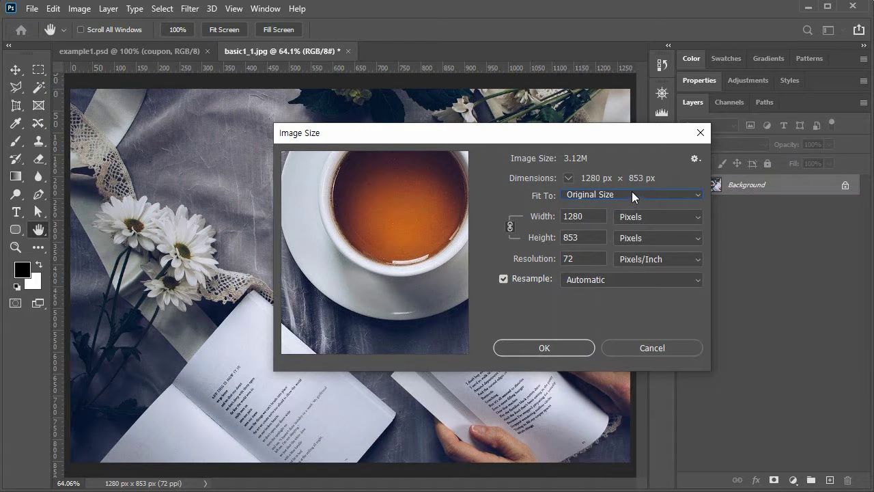
click(600, 279)
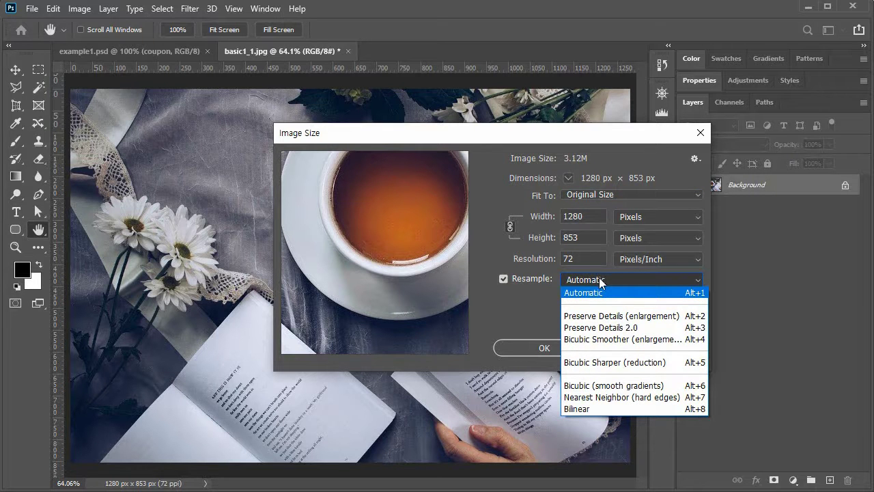
click(600, 280)
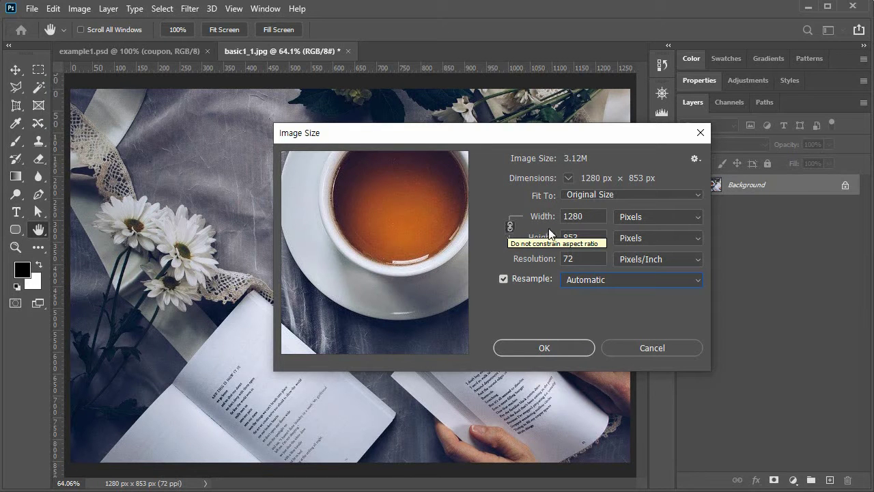
Resize the image to 800 px wide with the aspect ratio constrained, and undo the resize.
click(580, 215)
double_click(581, 215)
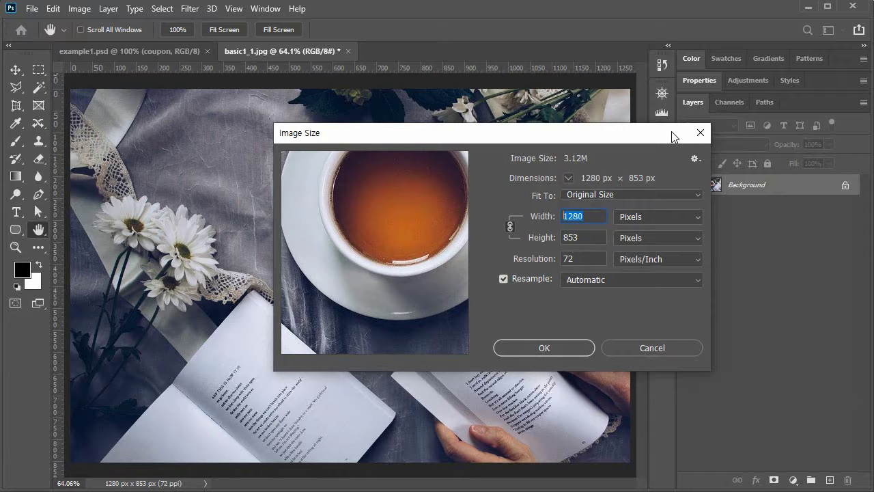
text(800)
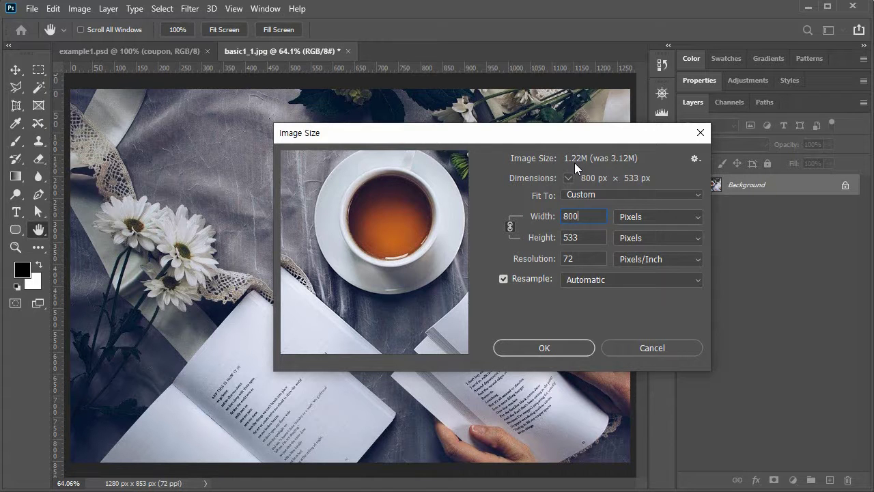
drag(582, 216, 568, 215)
drag(577, 261, 557, 260)
drag(585, 217, 553, 216)
click(544, 350)
key(c)
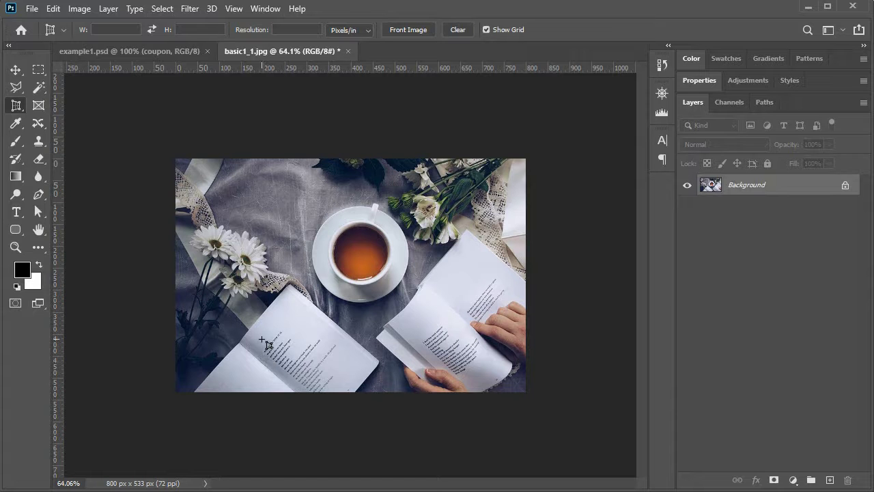
key(ctrl+z)
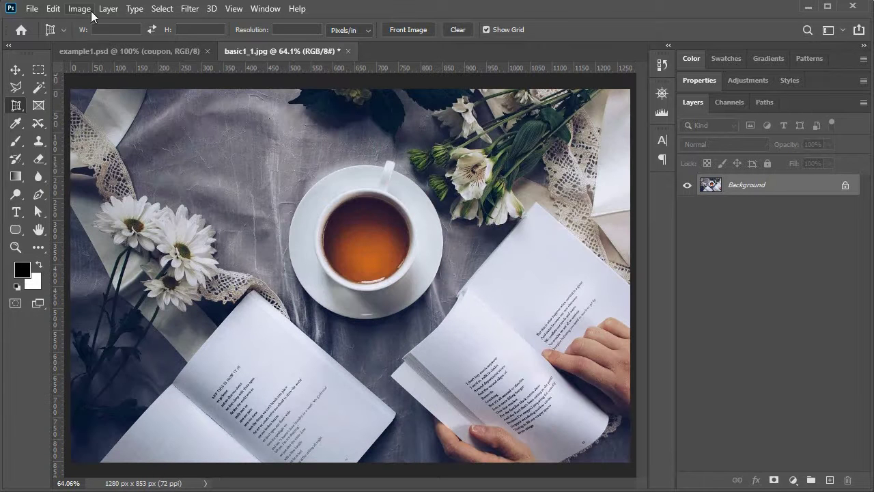
In Image Size, unlink width and height and set only the width to 800 px.
click(86, 9)
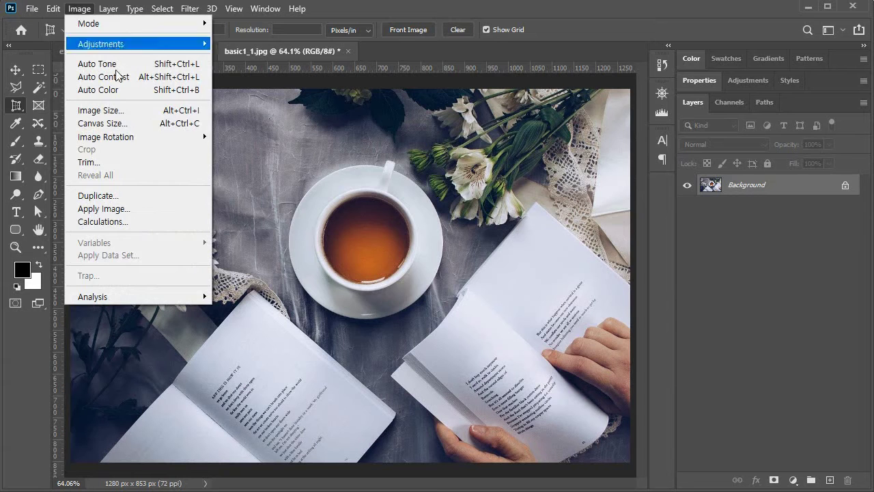
click(100, 109)
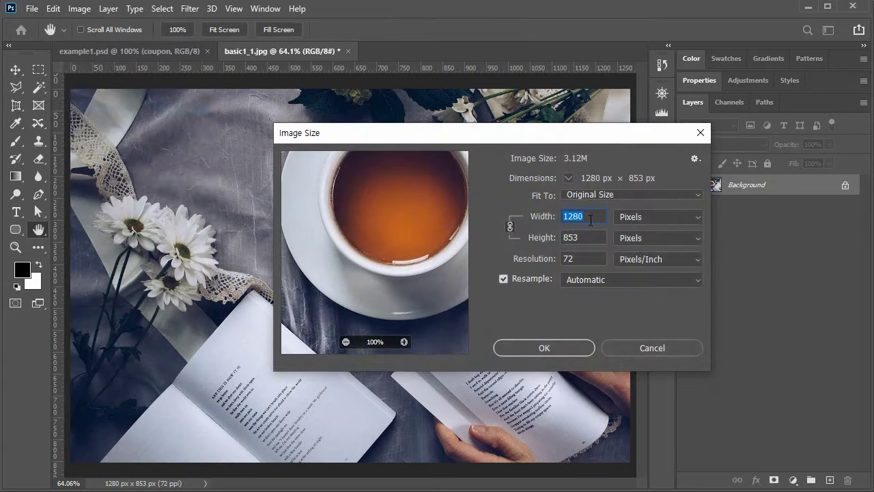
click(509, 226)
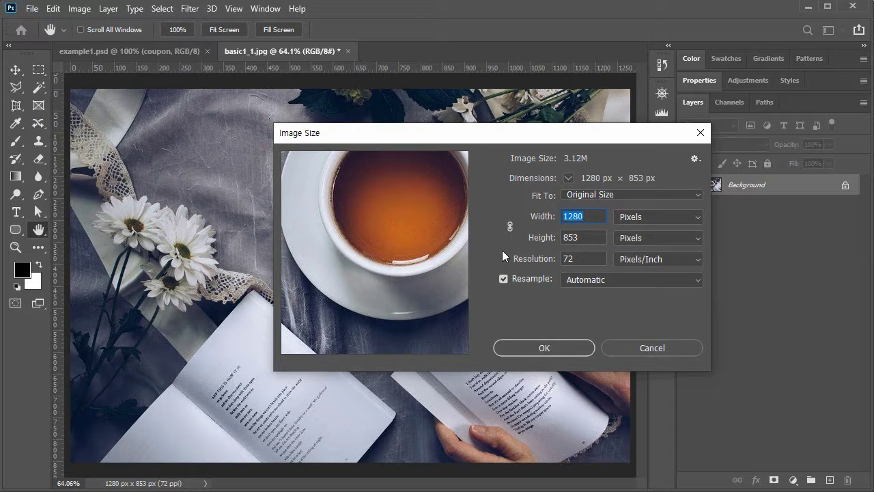
text(800)
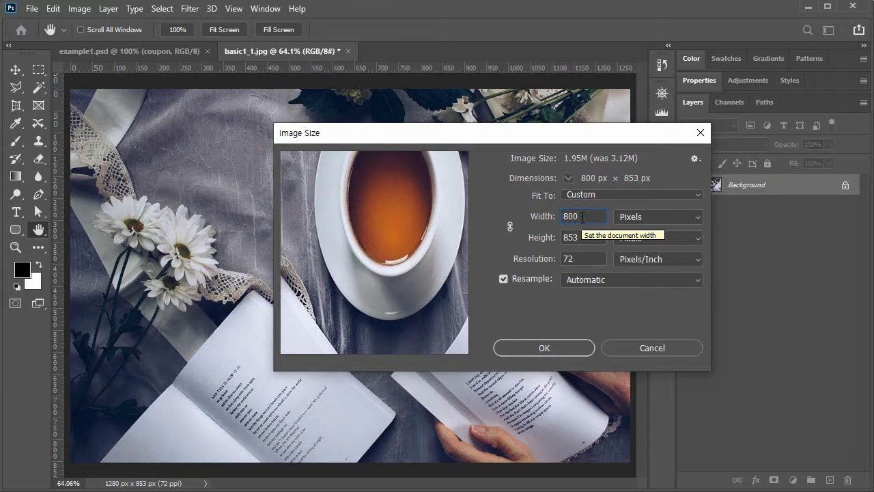
Set the image width back to 1280 px and constrain the aspect ratio again.
drag(581, 217, 555, 217)
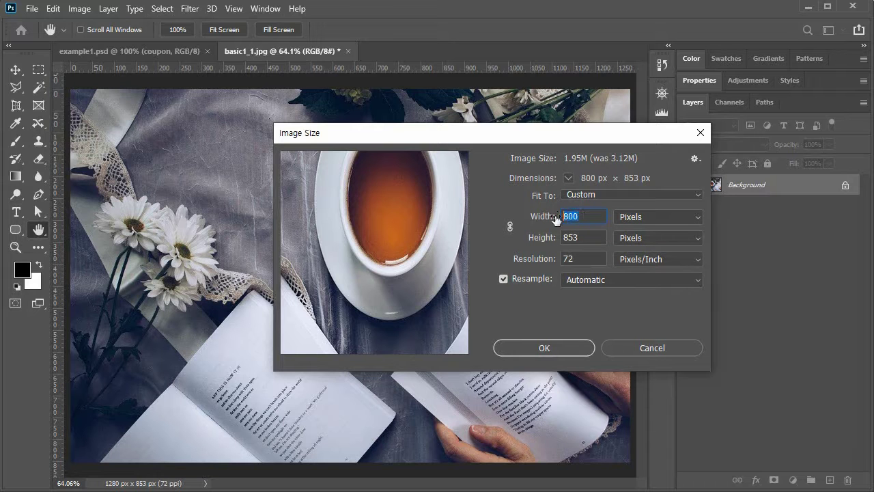
text(1280)
click(509, 226)
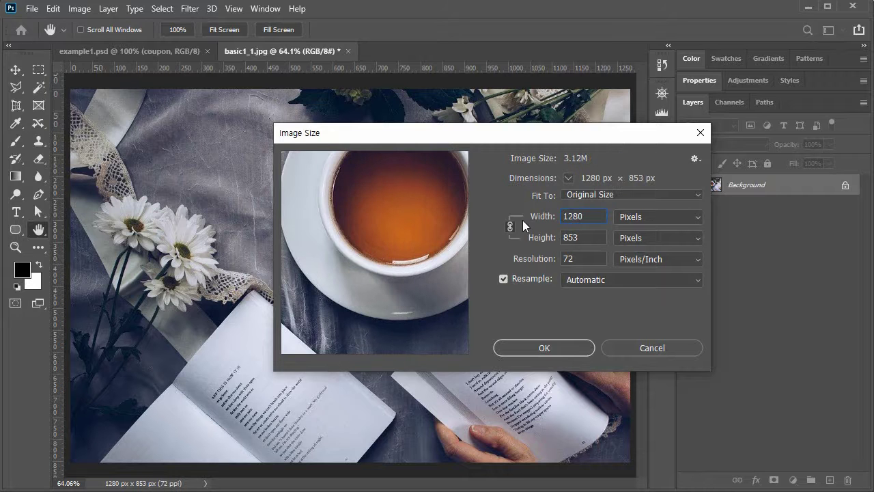
Turn off Resample and change the width unit to inches and finally to millimeters.
drag(598, 220, 522, 216)
click(503, 279)
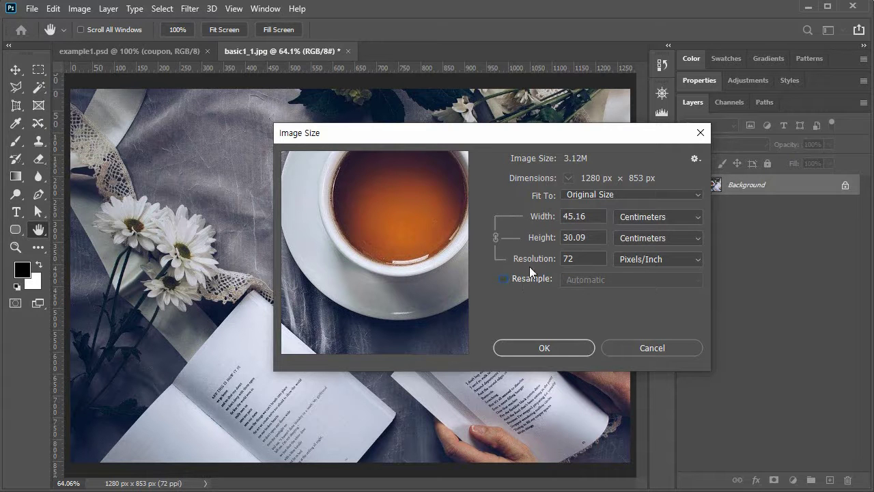
click(663, 217)
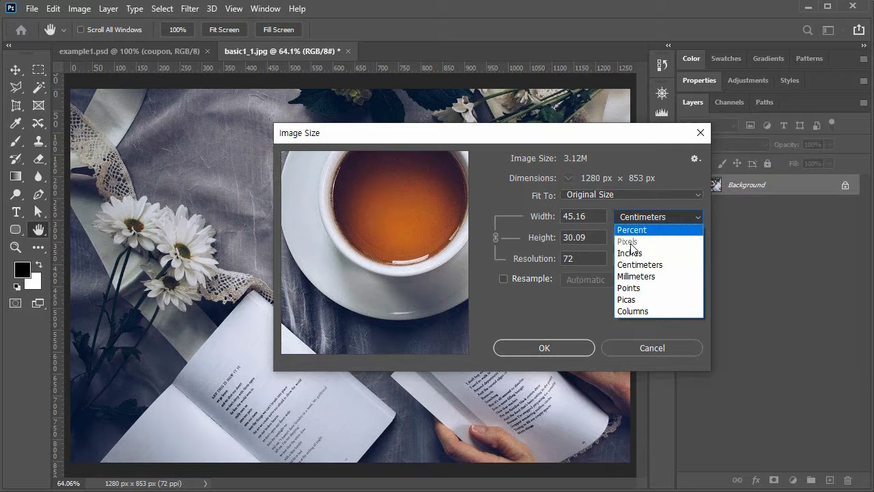
click(634, 252)
click(653, 219)
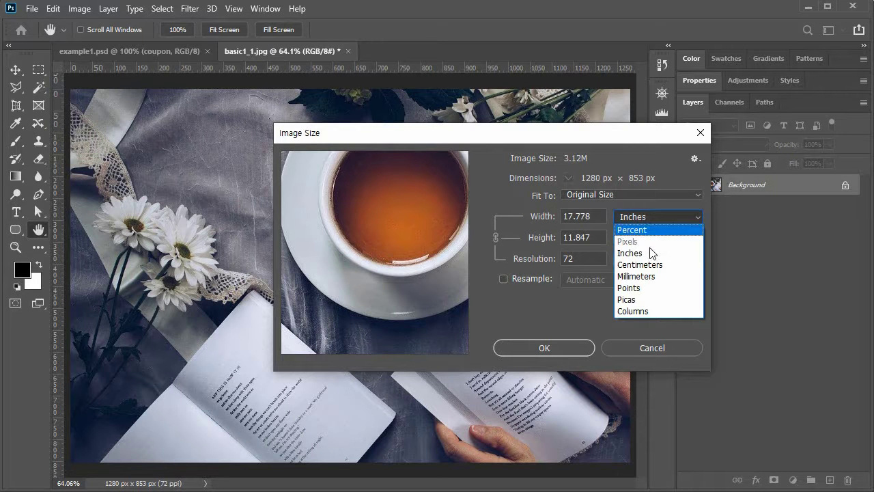
click(630, 253)
click(638, 219)
click(642, 277)
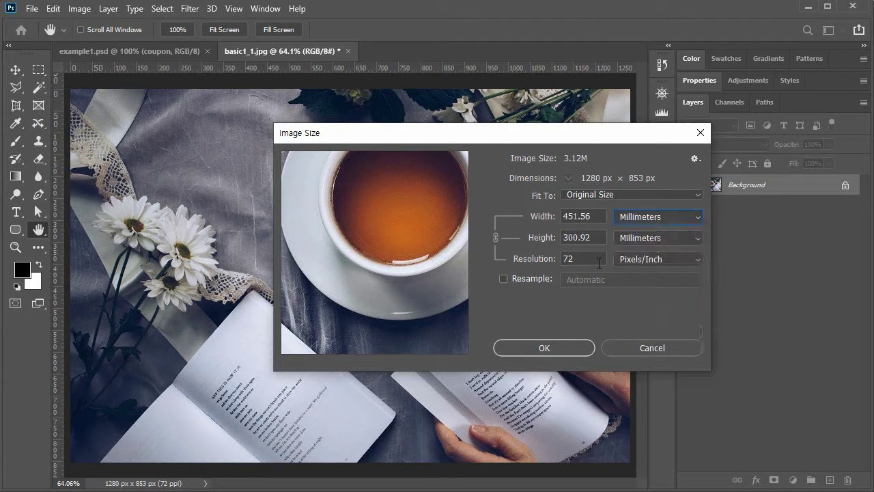
Set the image width to 300 mm with resampling off, and select the linked resolution value for comparison.
double_click(574, 258)
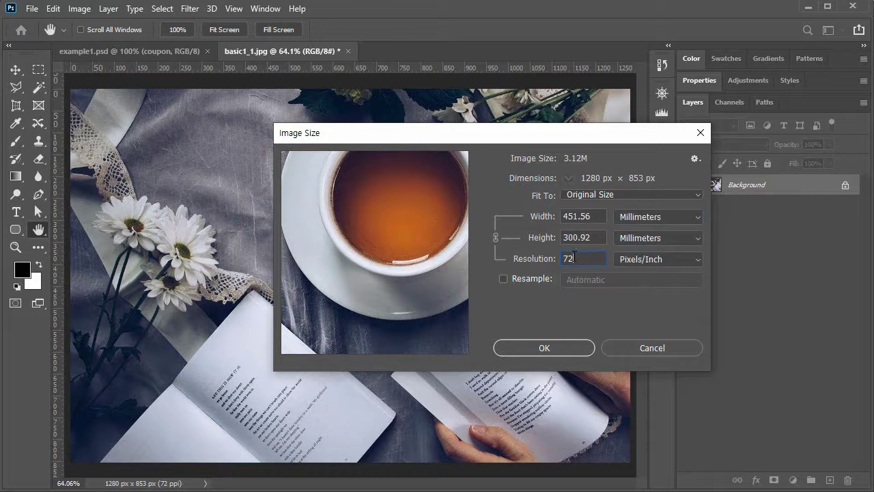
double_click(589, 217)
text(300)
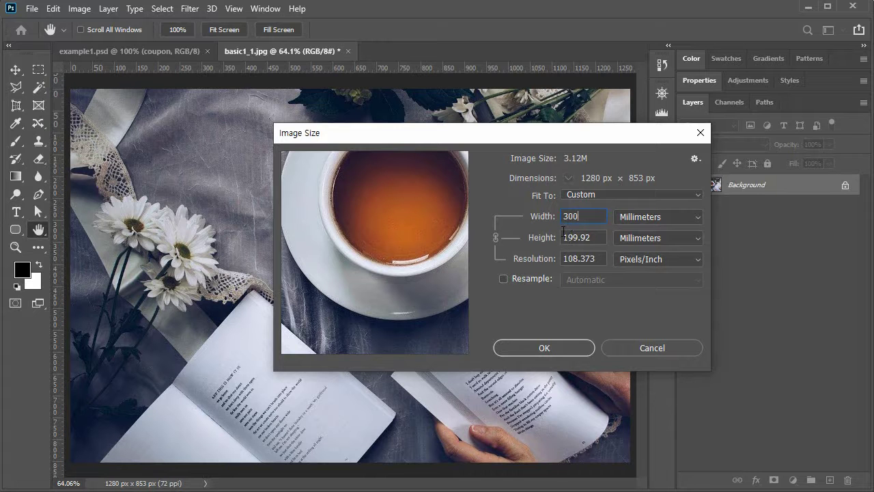
double_click(566, 216)
click(594, 258)
drag(596, 259, 552, 256)
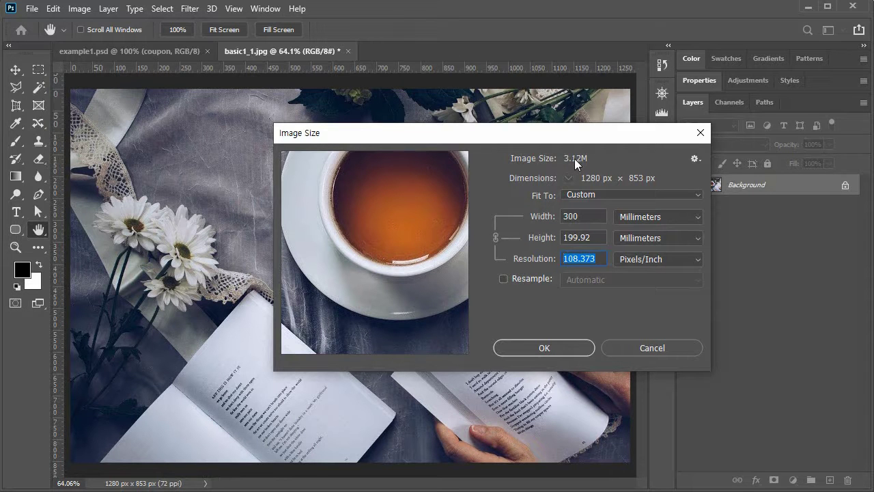
Turn Resample back on and switch the width unit to pixels.
click(531, 278)
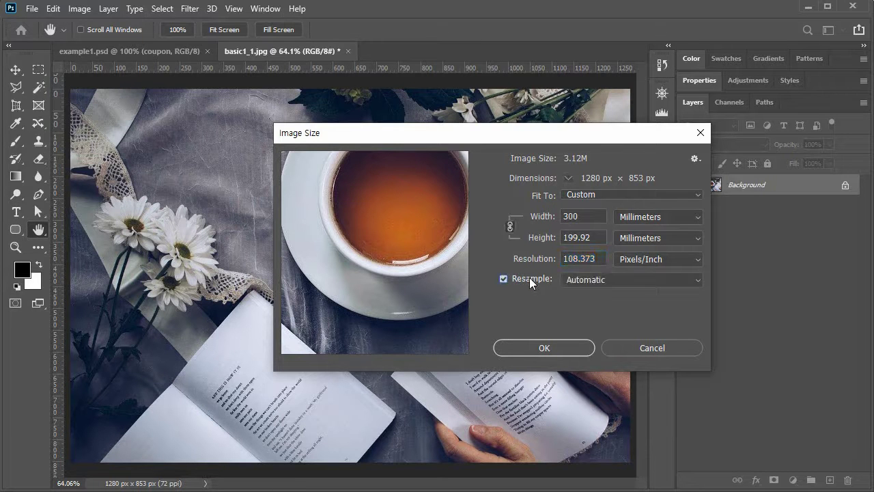
click(643, 217)
click(635, 244)
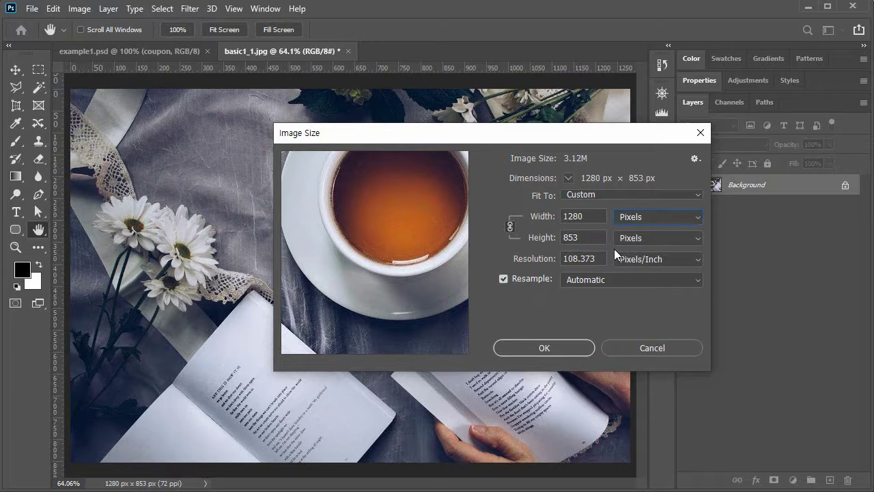
Set the resolution to 72 pixels/inch with resampling enabled.
click(593, 217)
click(545, 216)
click(550, 258)
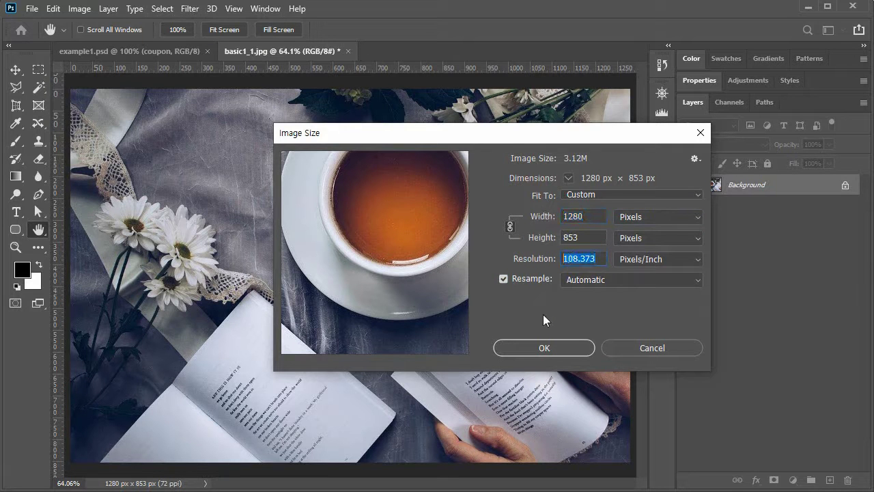
text(72)
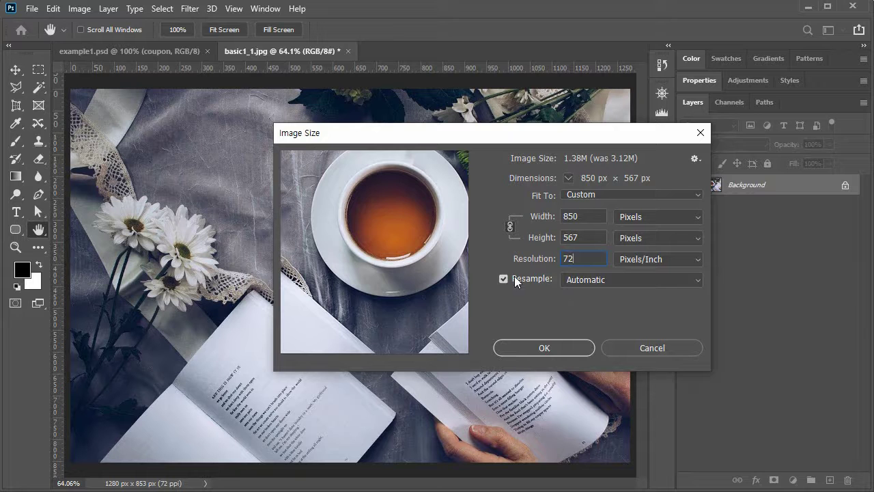
Discard the pending Image Size changes and activate the Perspective Crop tool.
click(652, 347)
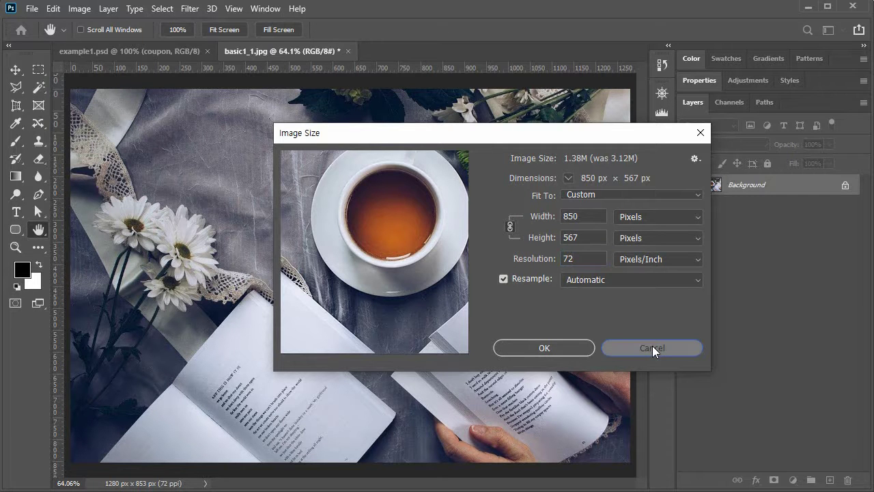
key(c)
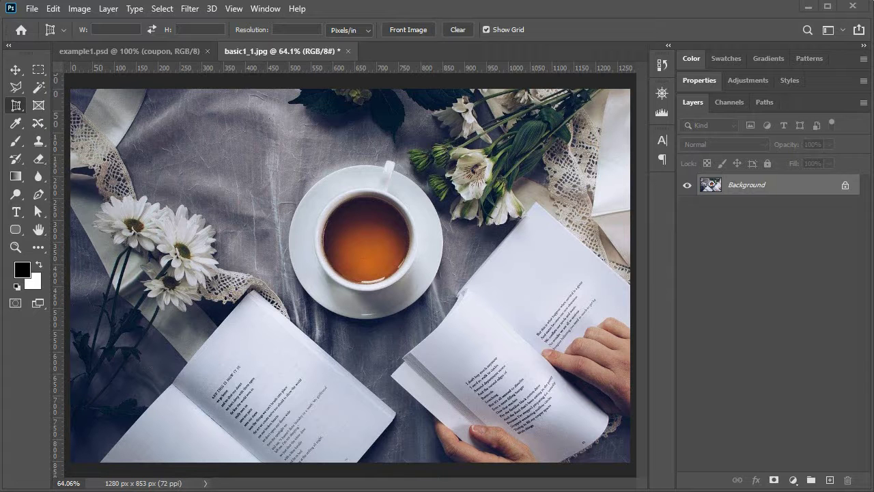
Enlarge the canvas of basic1_1.jpg to 1500 pixels wide and 1000 pixels high, and undo the enlargement.
click(80, 9)
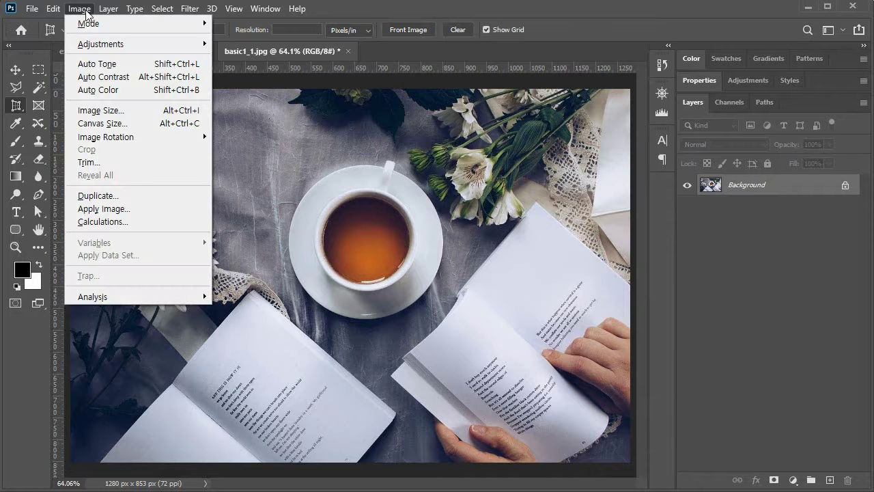
click(135, 126)
click(135, 125)
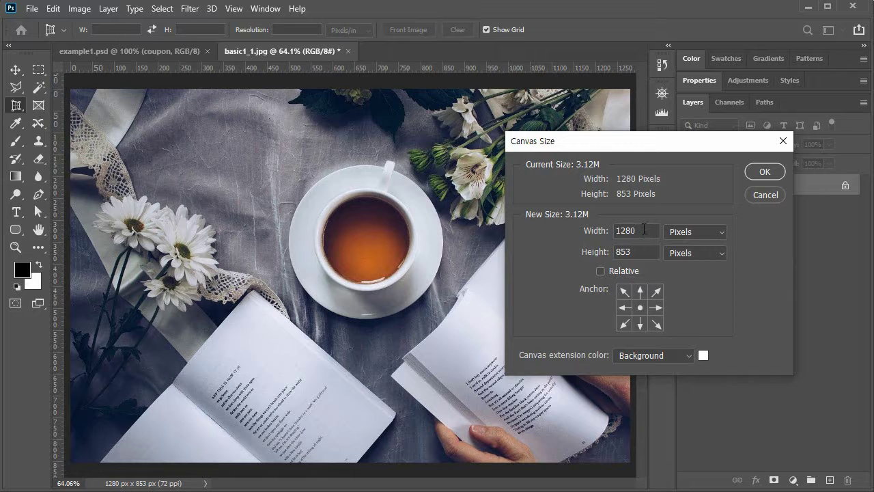
drag(638, 250, 591, 250)
click(637, 230)
drag(637, 230, 593, 232)
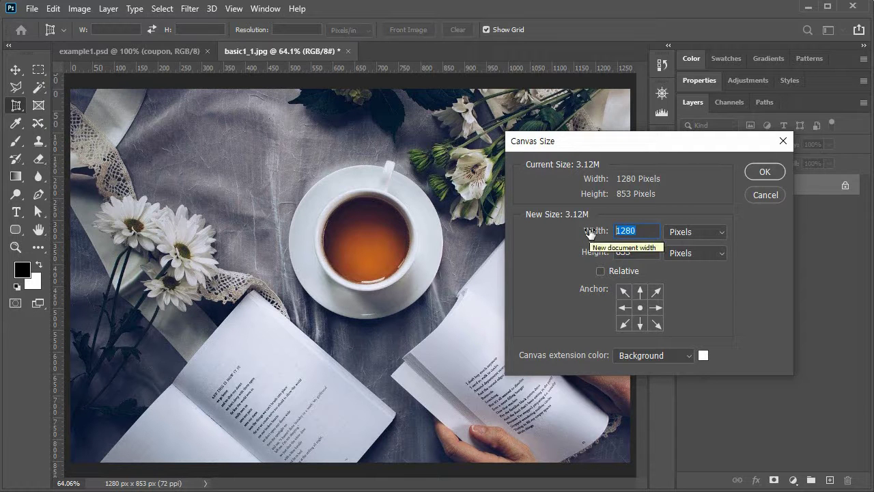
text(1500)
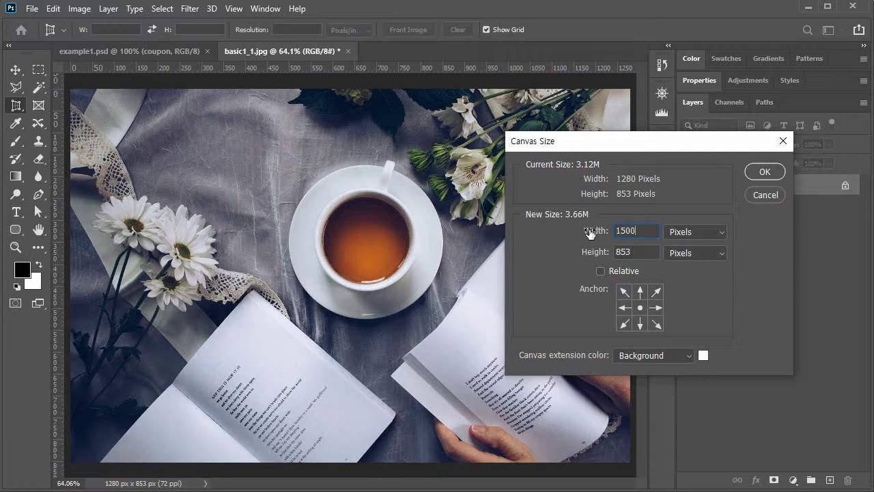
drag(635, 252, 570, 248)
text(1)
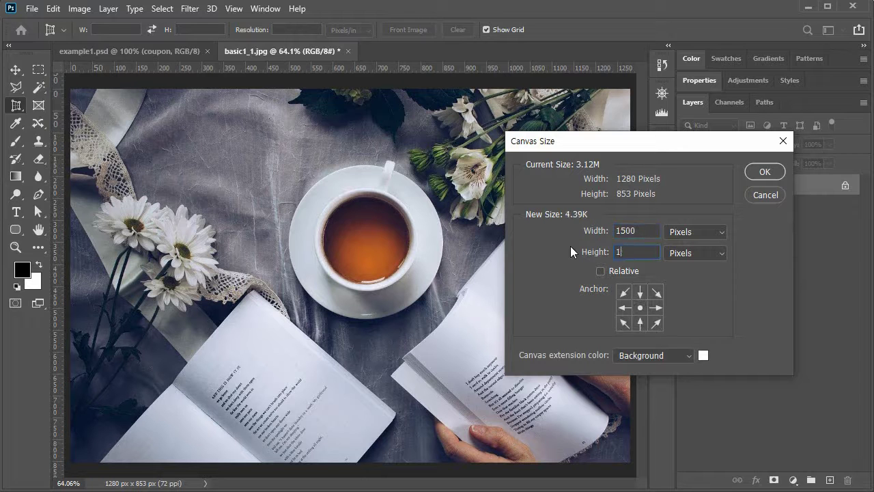
text(000)
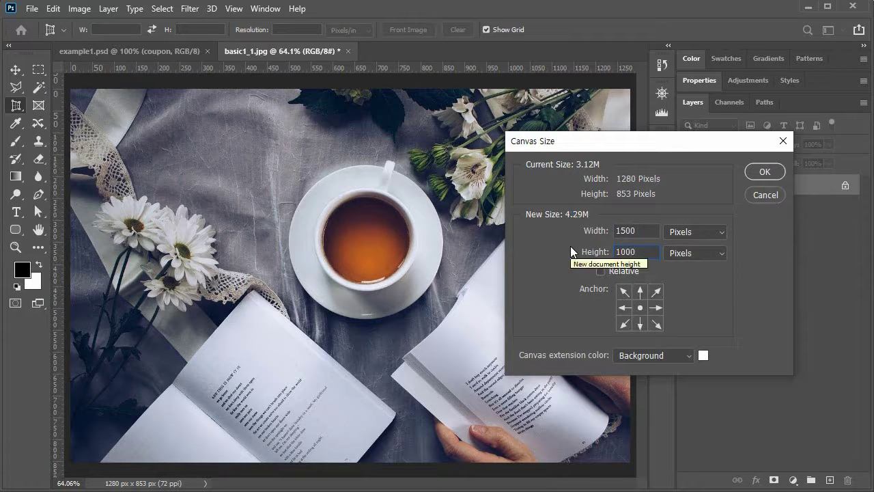
click(766, 172)
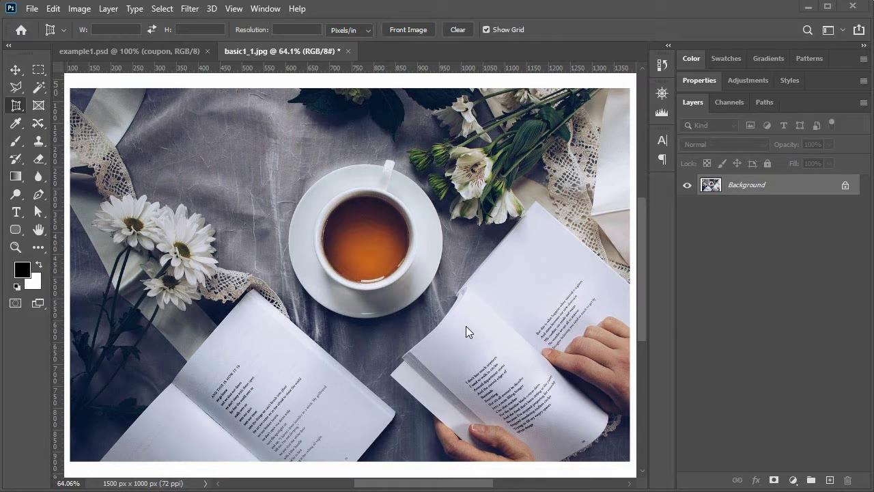
key(ctrl+z)
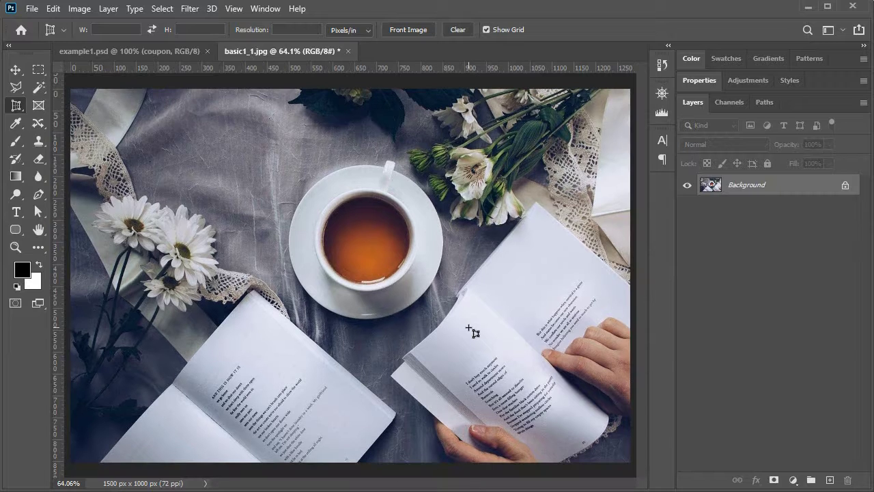
Extend the canvas by a relative 100 pixels in width and height from the centre anchor, and undo the extension.
click(79, 8)
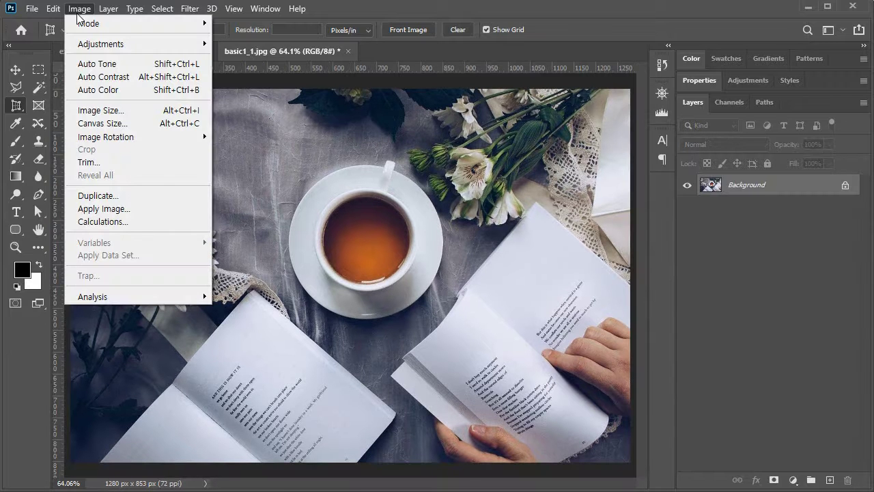
click(108, 126)
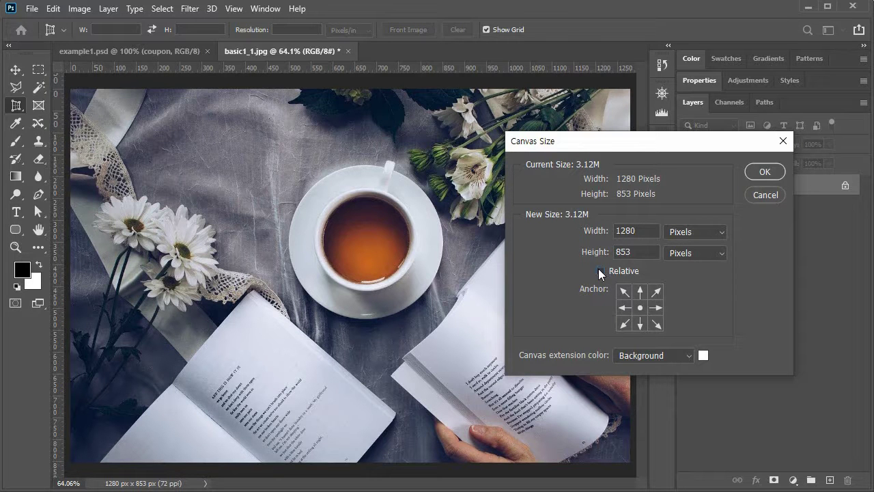
click(600, 271)
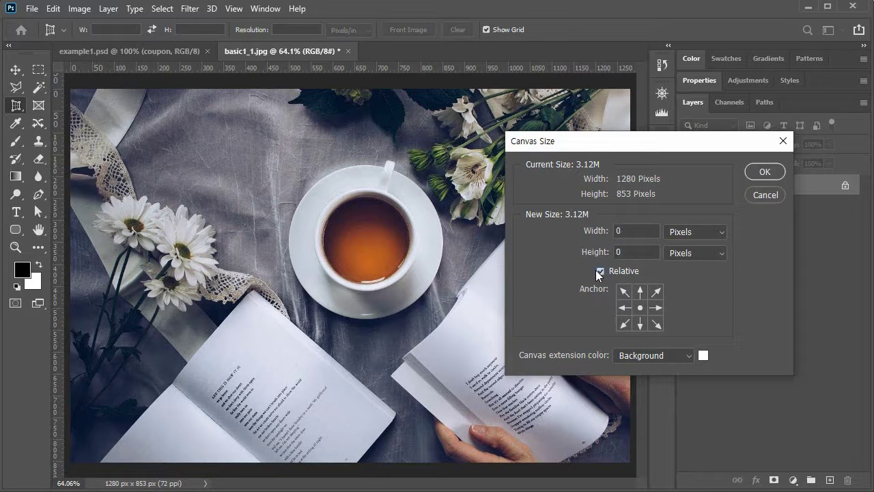
double_click(623, 230)
text(100)
key(Tab)
text(100)
click(765, 172)
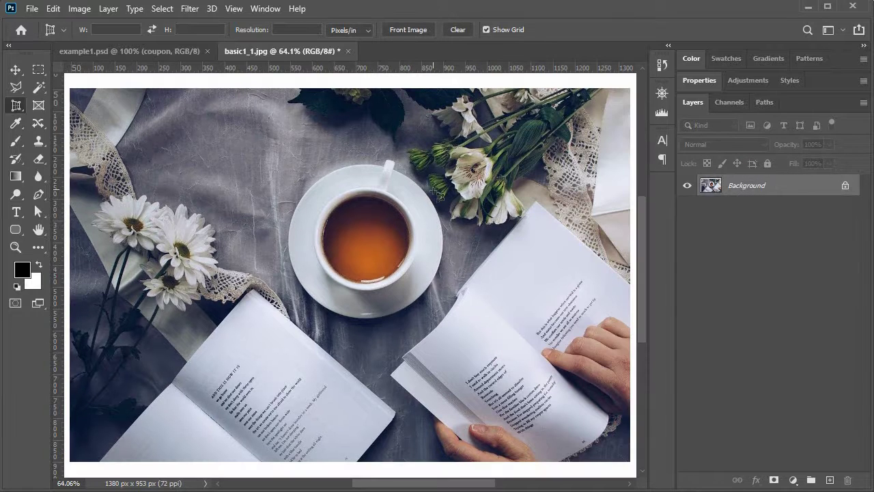
scroll(437, 197, down, 1)
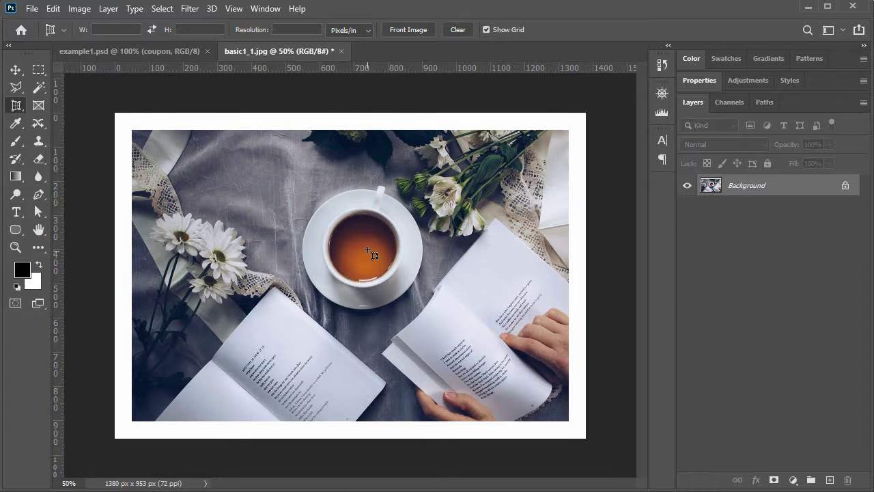
key(ctrl+z)
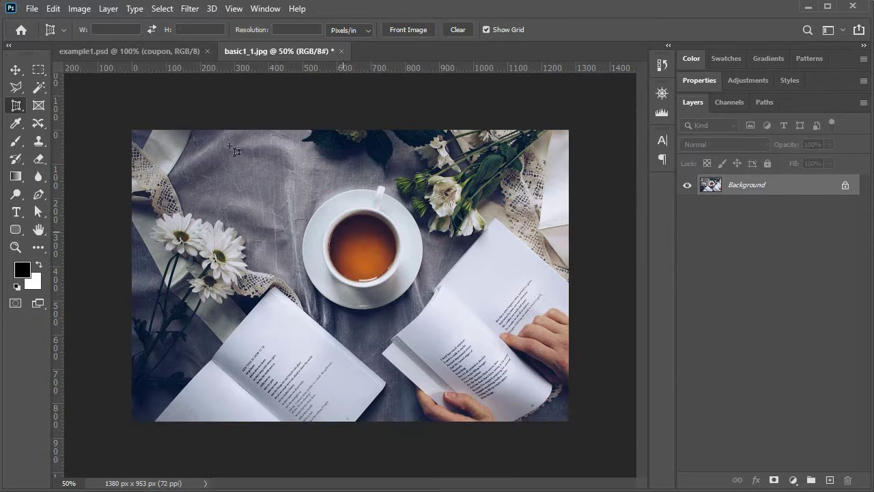
Extend the canvas by a relative 100 pixels in width and height with the image anchored at its upper-left corner, and undo it.
click(77, 7)
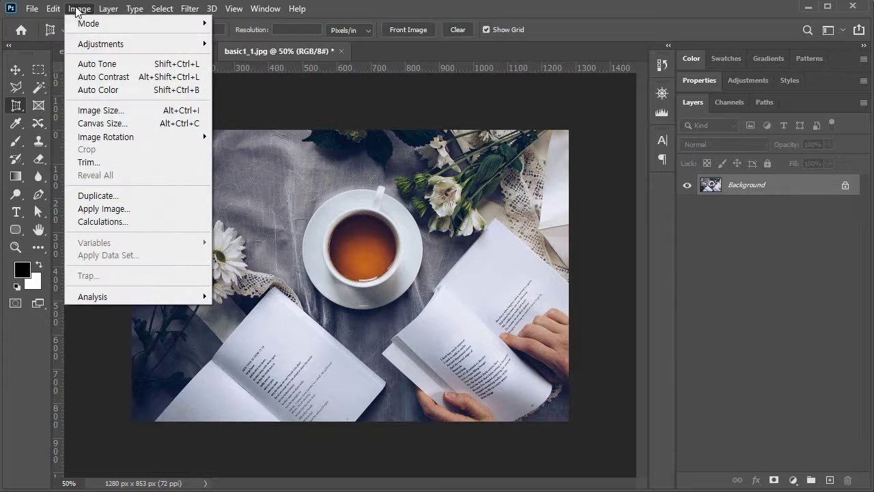
click(137, 123)
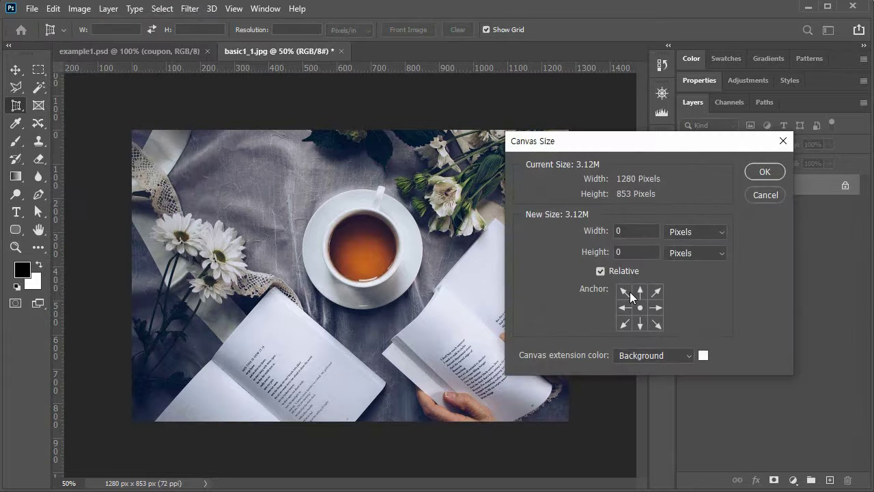
click(605, 230)
text(100)
key(Tab)
text(100)
click(624, 290)
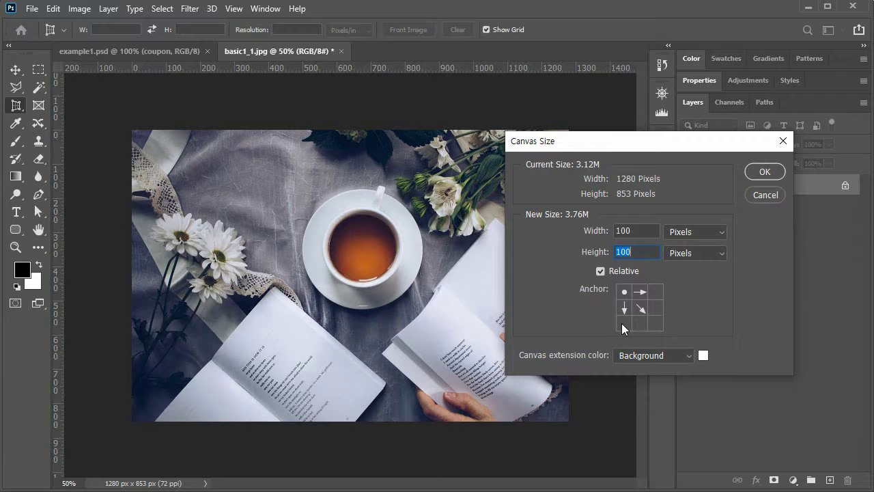
click(764, 171)
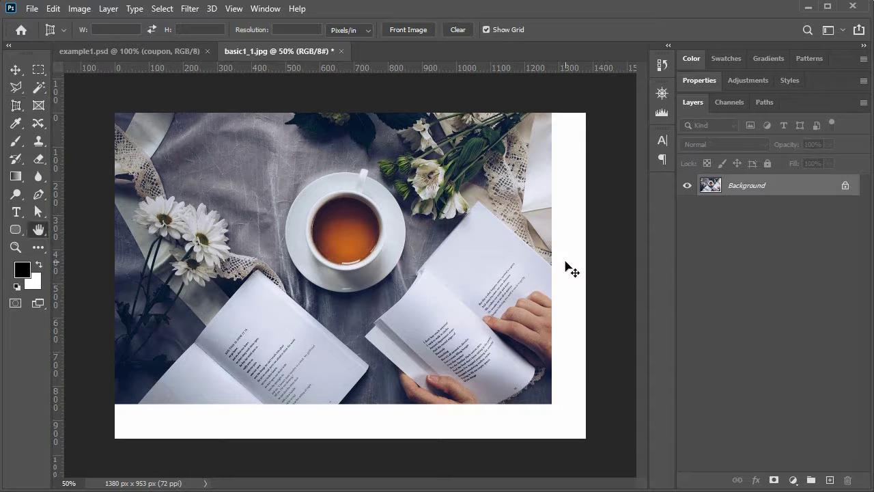
key(ctrl+s)
click(725, 209)
key(ctrl+z)
Turn off Relative, reduce the canvas to 100 by 500 pixels accepting the clipping, and undo the reduction.
click(83, 11)
click(150, 125)
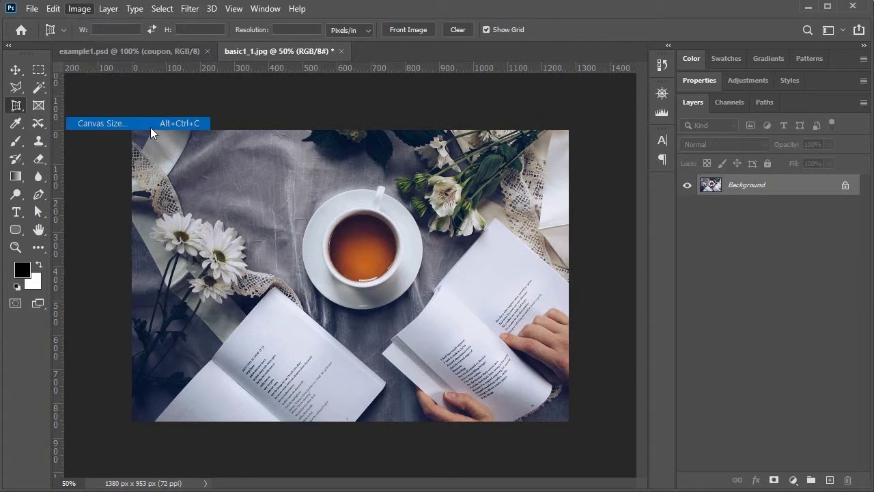
click(602, 271)
double_click(633, 231)
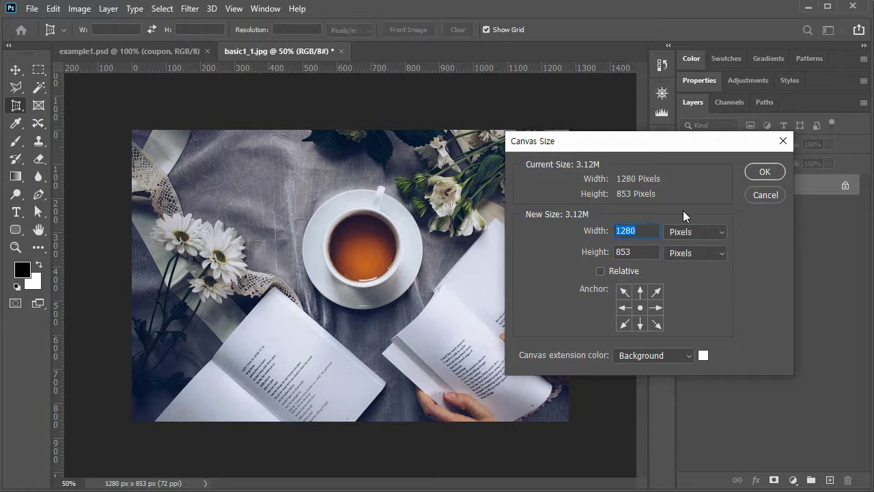
text(100)
key(Tab)
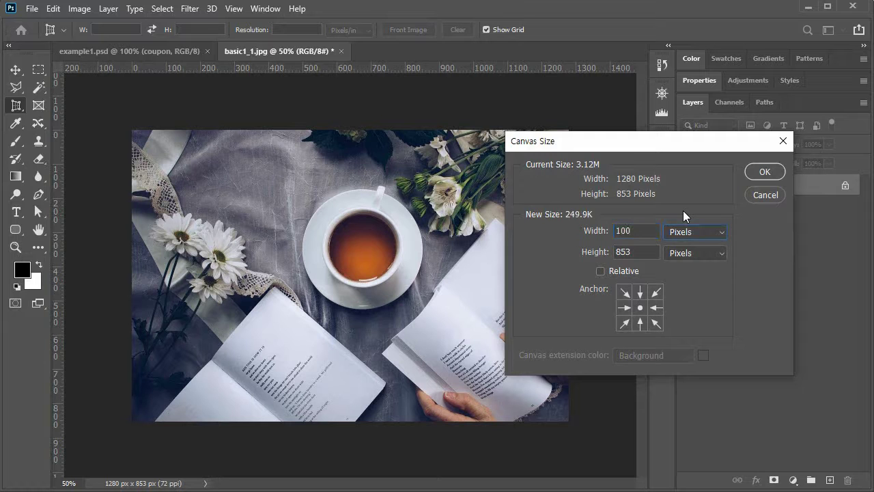
key(Tab)
text(500)
key(Return)
drag(419, 142, 463, 188)
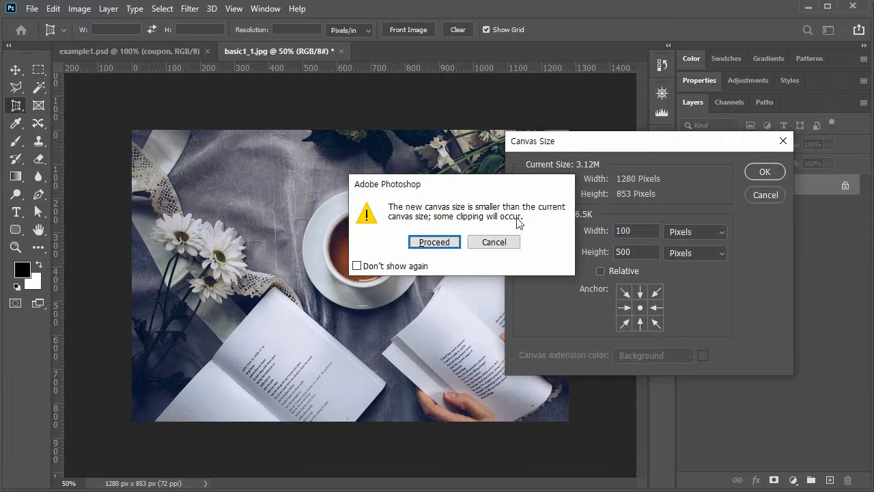
click(435, 243)
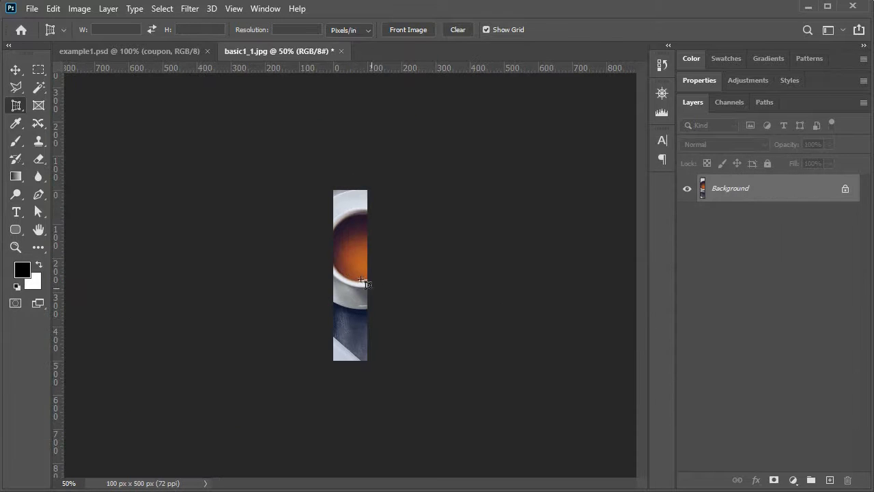
key(ctrl+z)
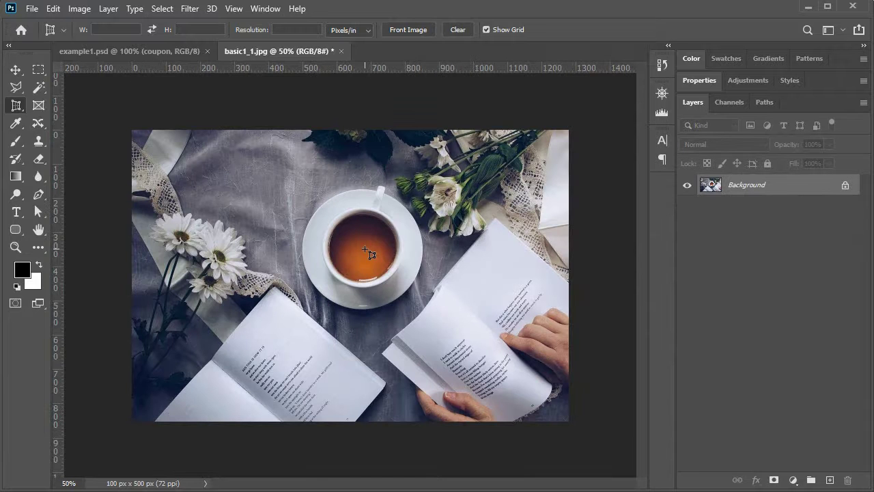
Reduce the canvas to 1200 pixels wide and 500 pixels high, accepting the clipping.
click(80, 9)
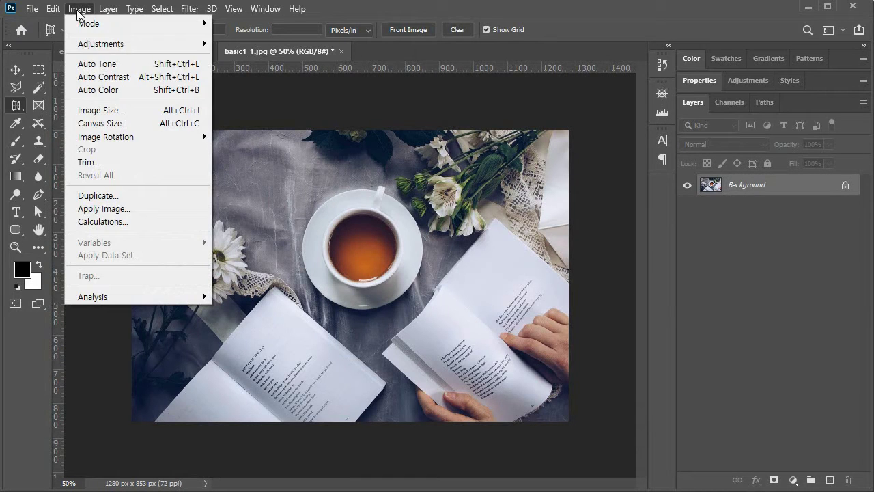
click(127, 123)
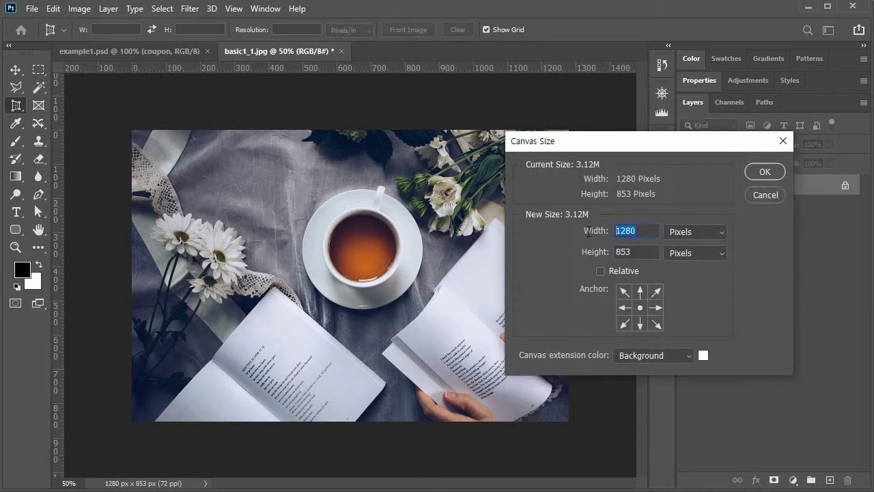
text(1200)
key(Tab)
text(500)
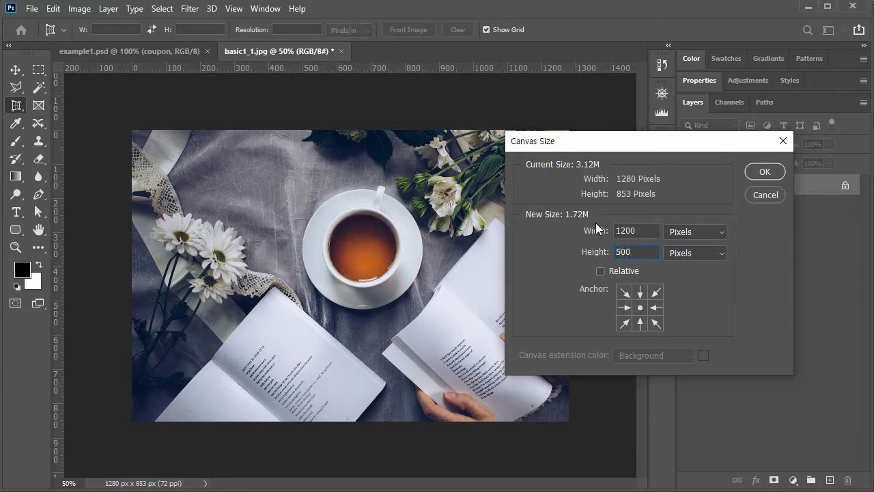
key(Return)
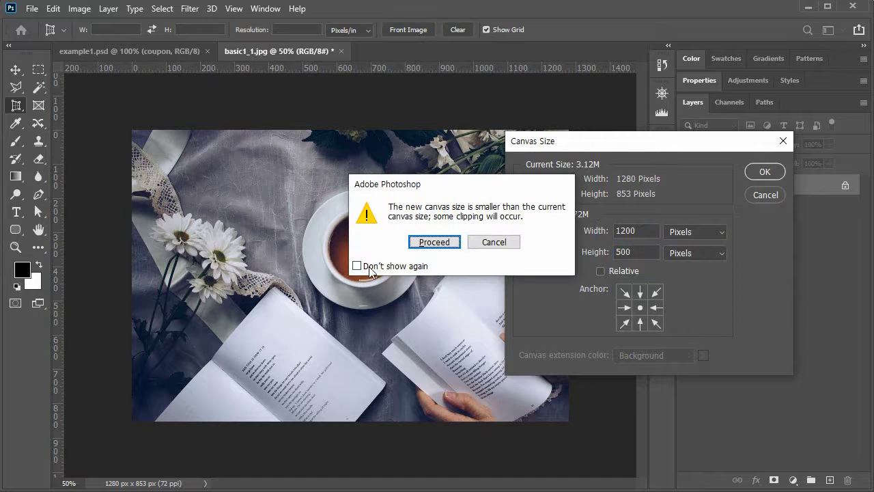
click(435, 244)
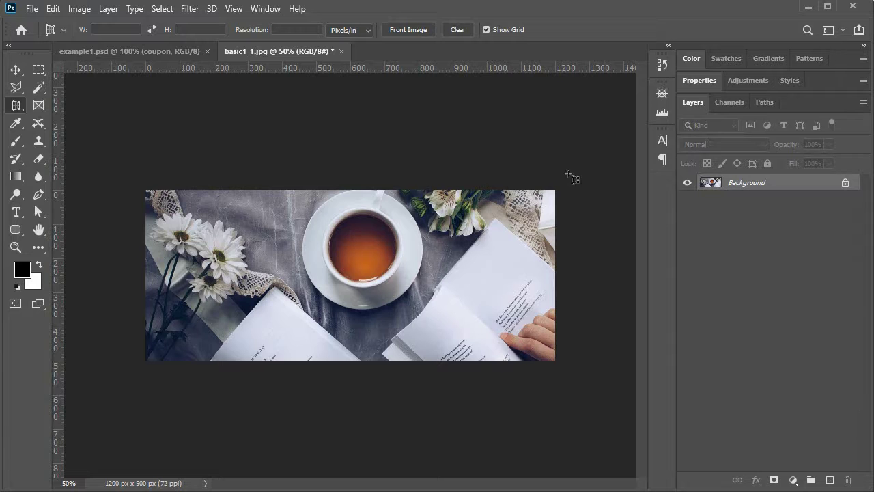
Rotate the canvas 180°, and undo both the rotation and the preceding canvas size reduction.
click(78, 11)
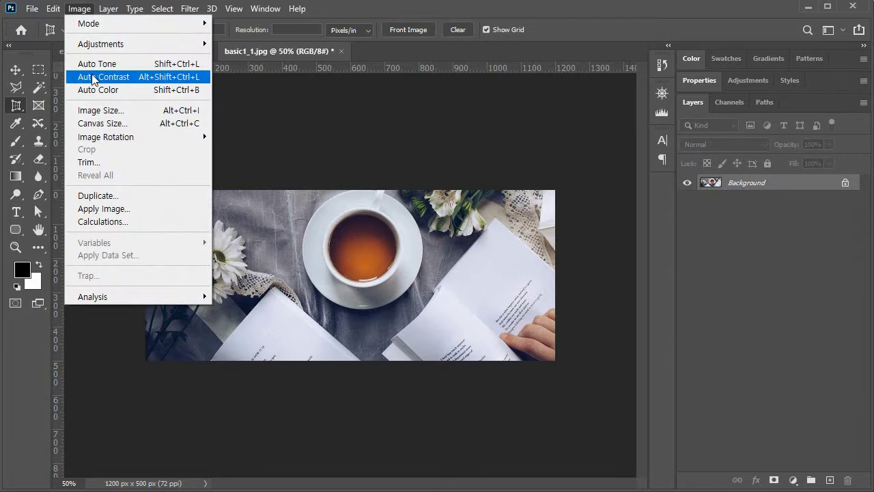
mouse_move(119, 140)
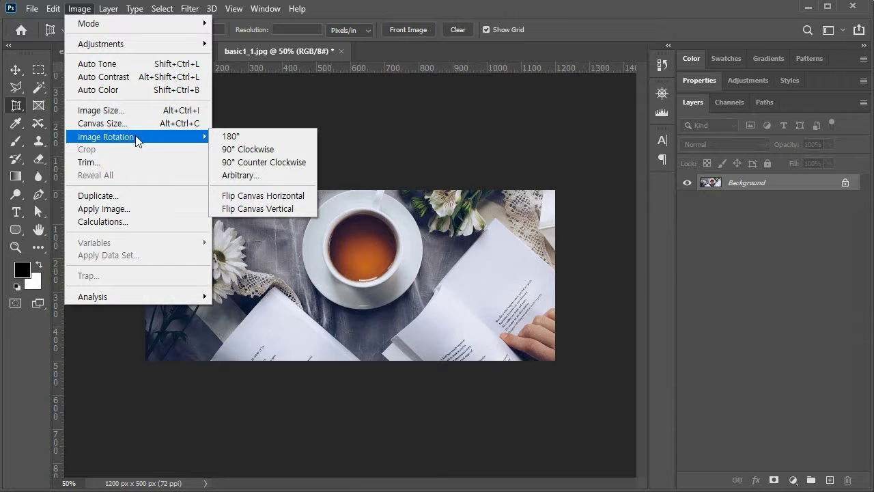
click(244, 136)
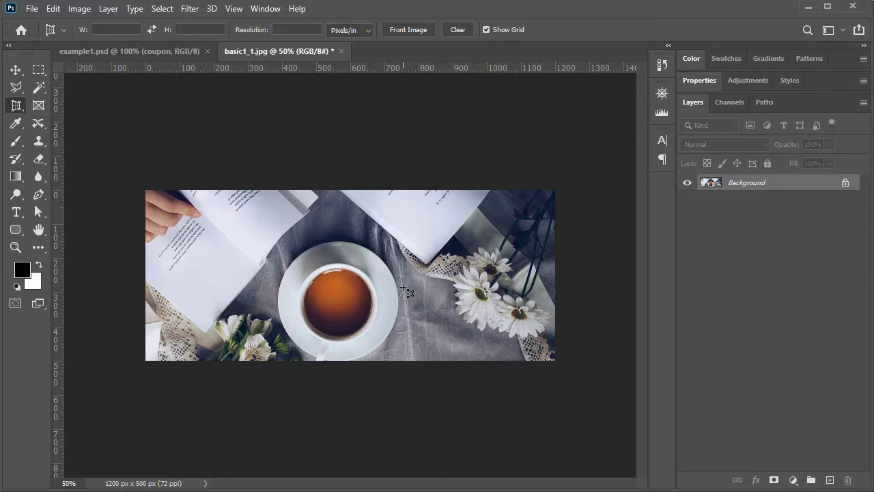
key(ctrl+z)
key(ctrl+z)
Rotate the canvas by an arbitrary angle of 20° clockwise, and undo the rotation.
click(79, 9)
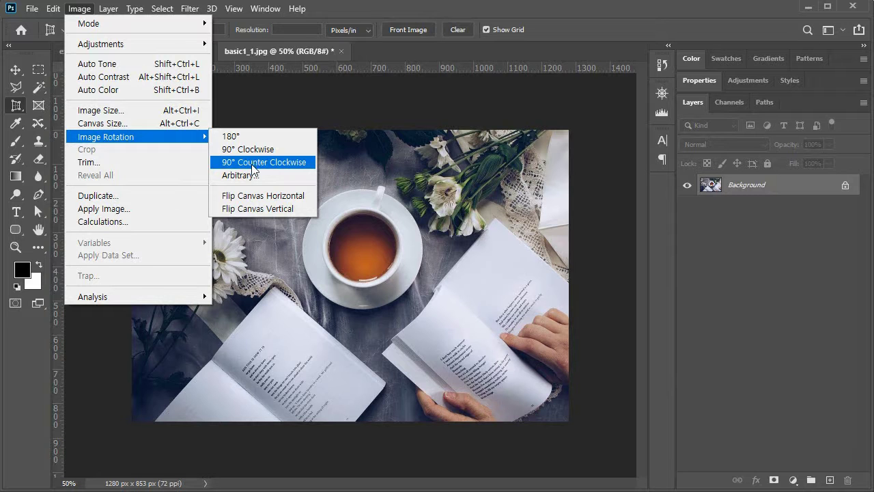
key(Escape)
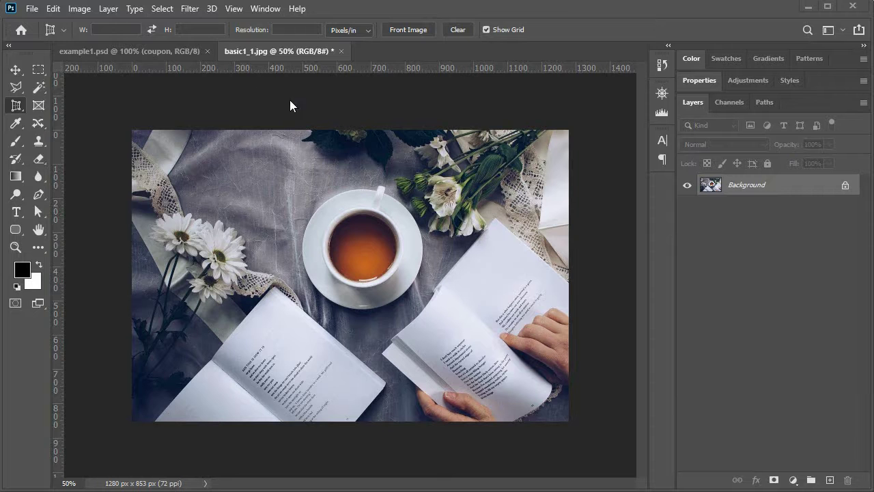
click(77, 8)
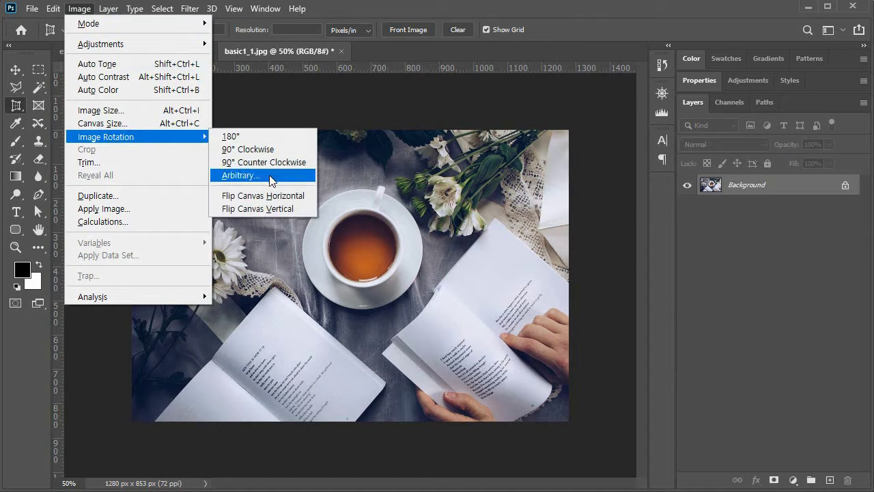
click(265, 175)
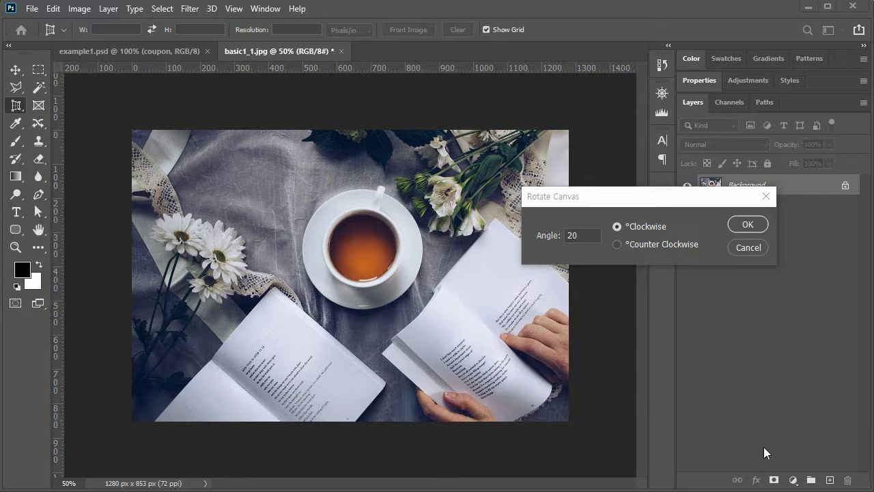
click(748, 224)
click(746, 224)
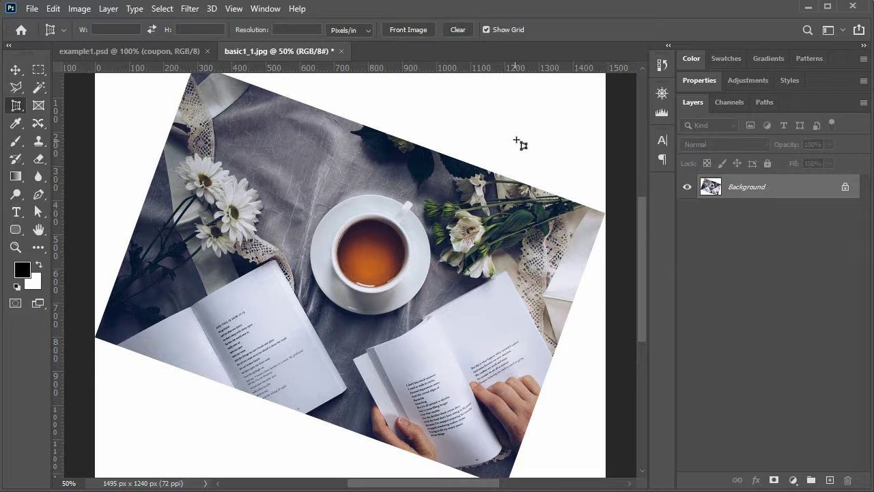
key(ctrl+z)
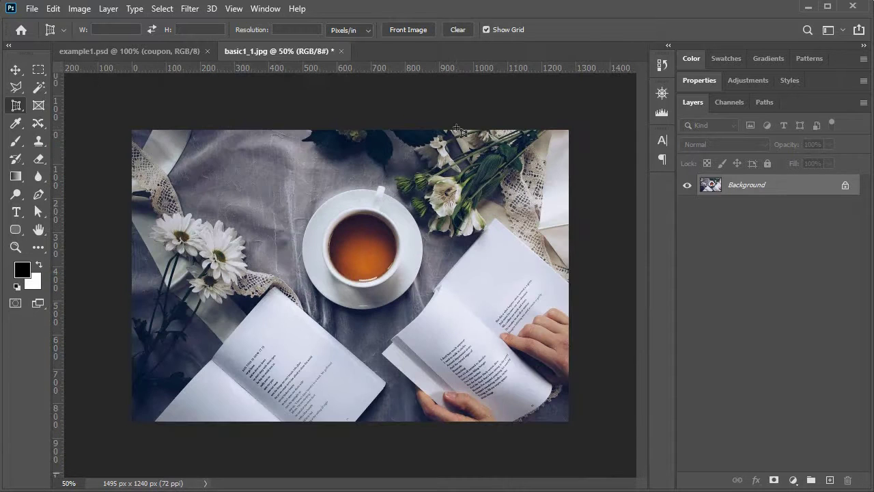
Flip the whole canvas horizontally, and undo the flip.
click(78, 8)
mouse_move(135, 138)
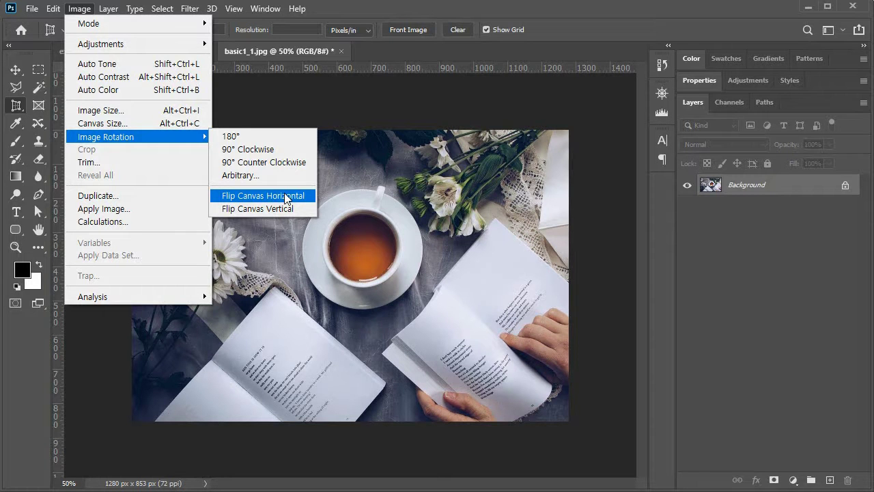
click(284, 196)
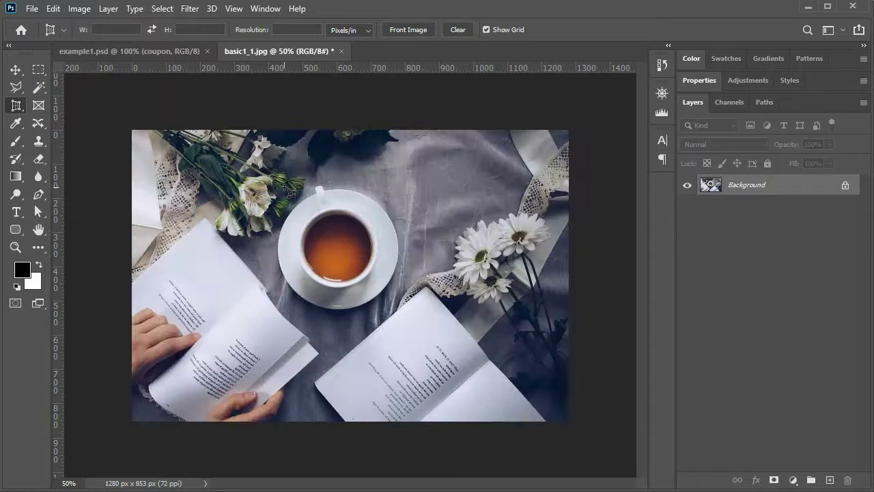
key(ctrl+z)
Flip the whole canvas vertically, and undo the flip.
click(79, 8)
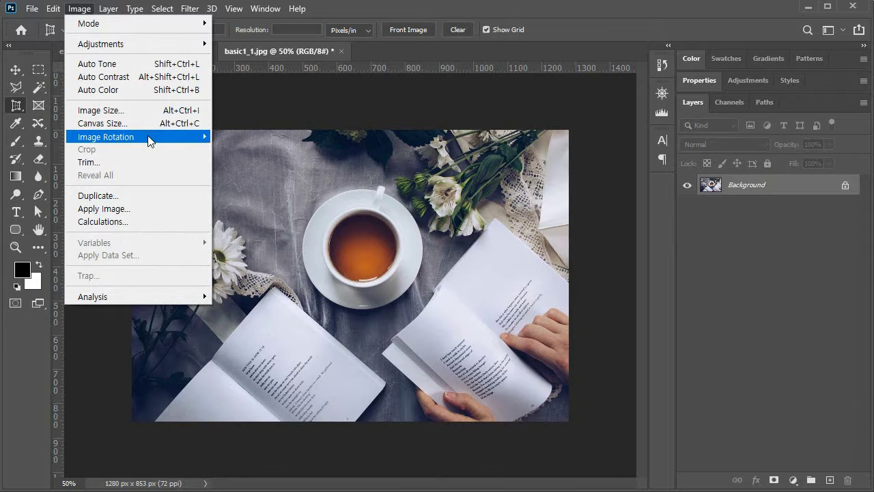
mouse_move(154, 139)
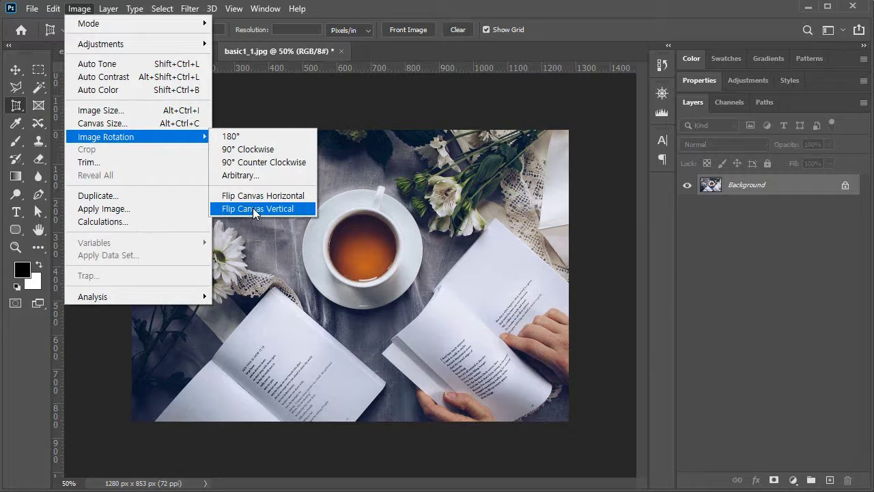
click(280, 209)
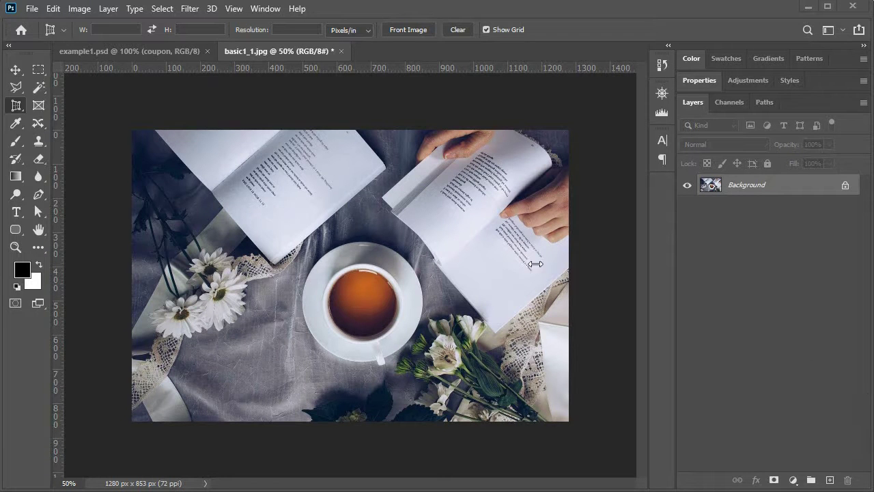
key(ctrl+z)
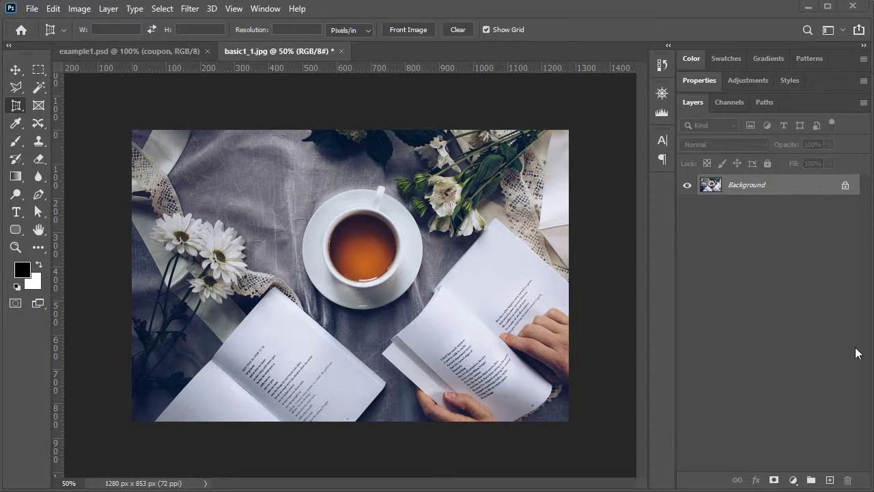
Try a Levels adjustment on the image with black input 31 and white input 201, and cancel it.
click(77, 9)
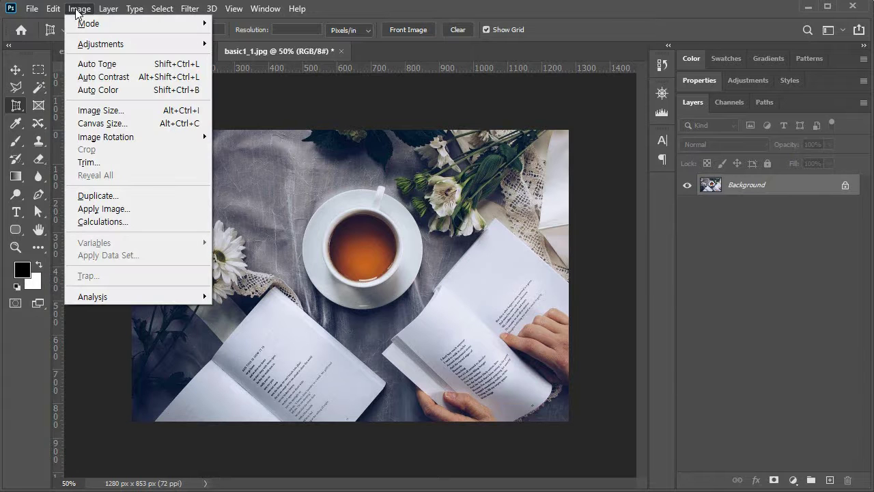
mouse_move(101, 46)
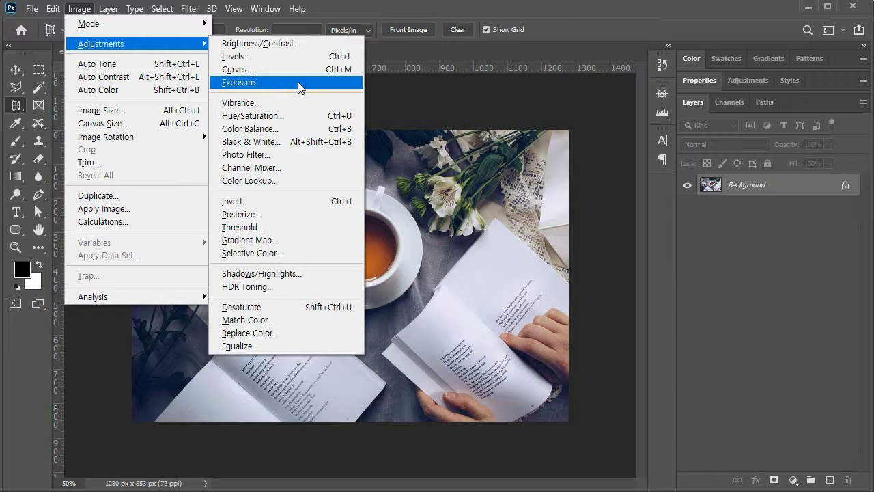
click(491, 108)
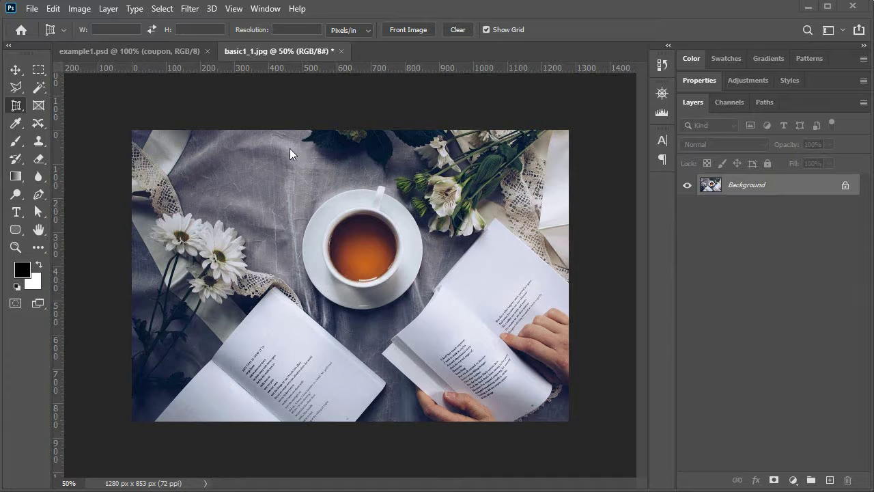
click(84, 12)
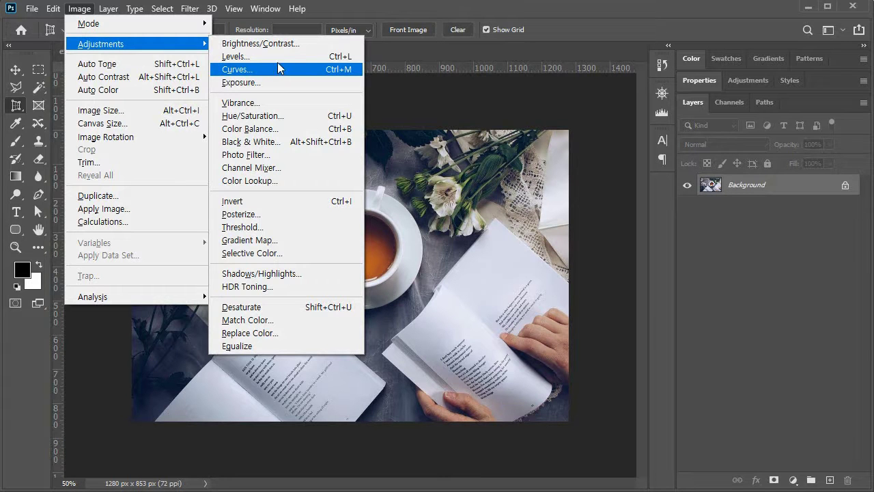
click(277, 61)
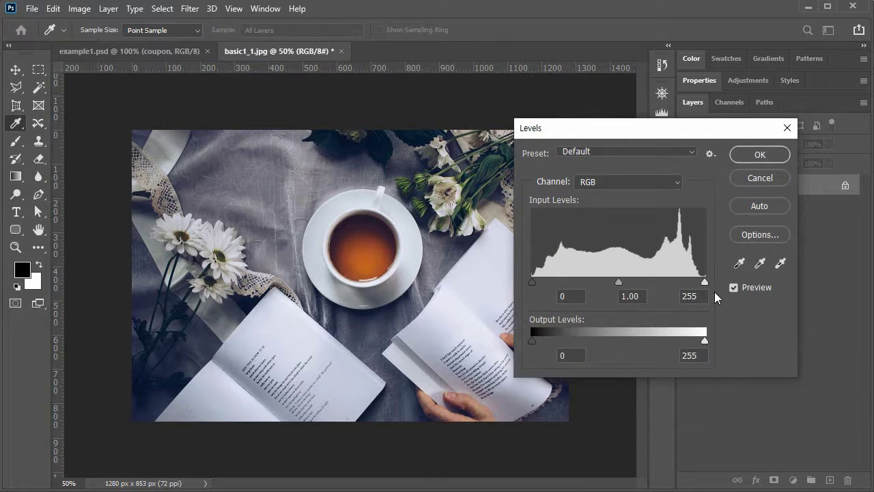
drag(705, 281, 668, 280)
drag(533, 282, 553, 280)
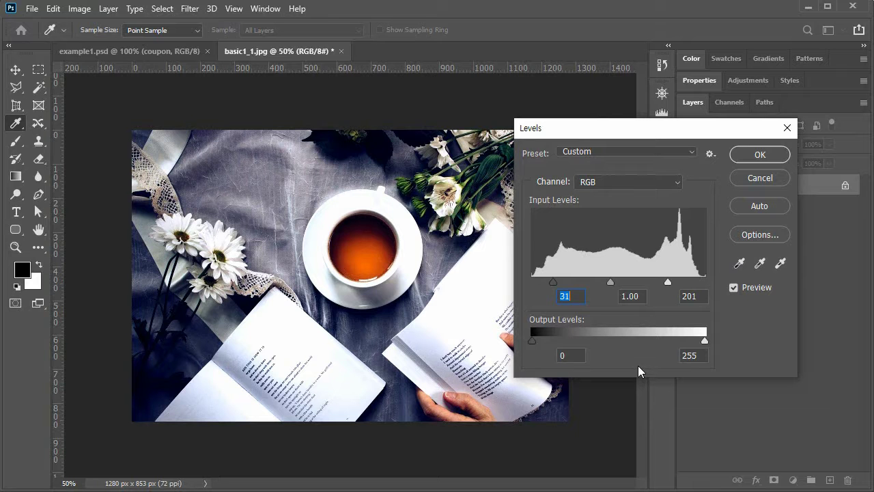
click(761, 177)
key(c)
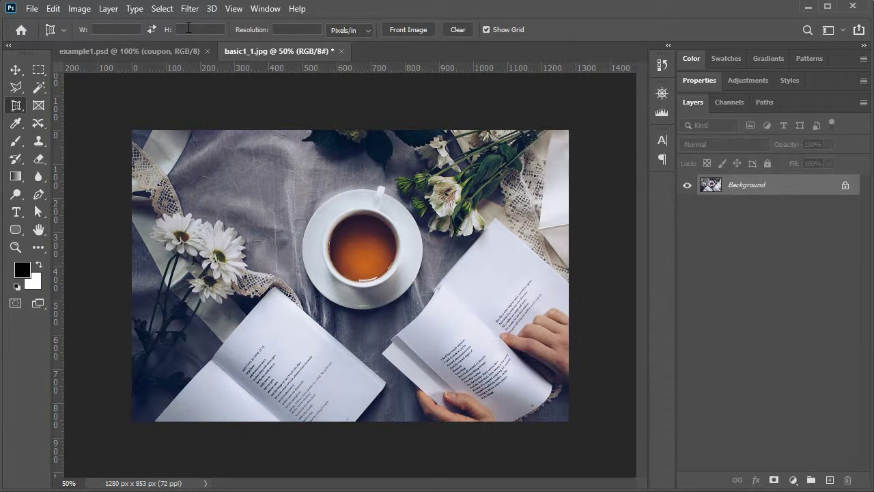
Try a Hue/Saturation adjustment with saturation at +78 and at -86, and cancel it.
click(80, 9)
mouse_move(147, 48)
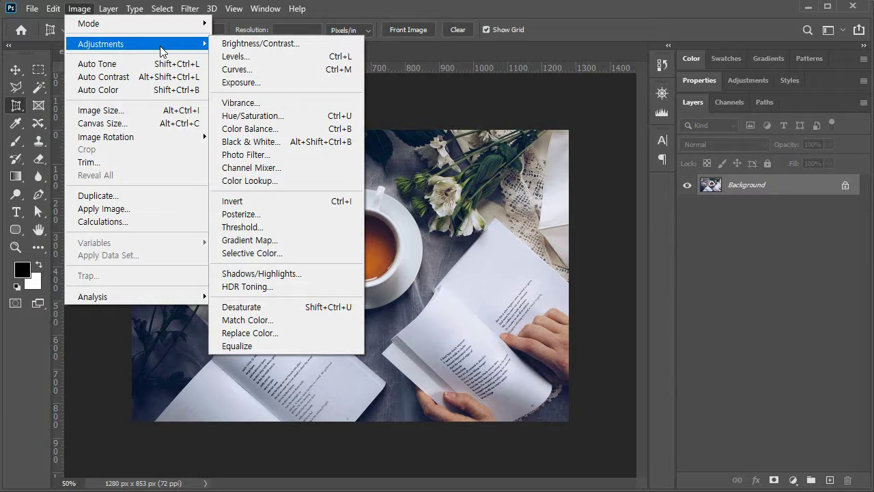
click(292, 116)
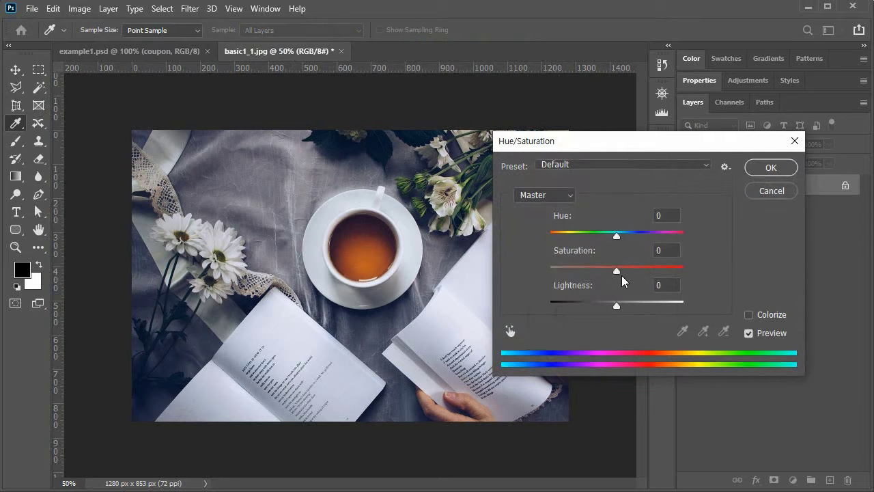
drag(617, 271, 670, 276)
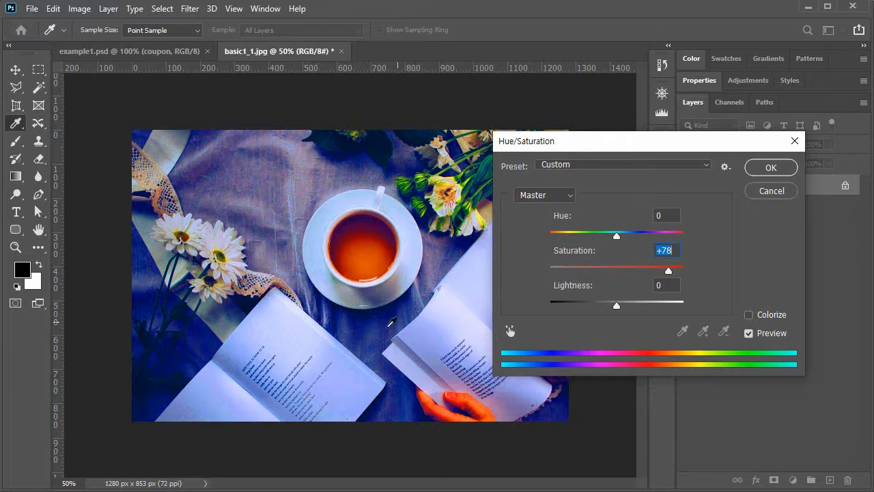
drag(668, 274, 562, 273)
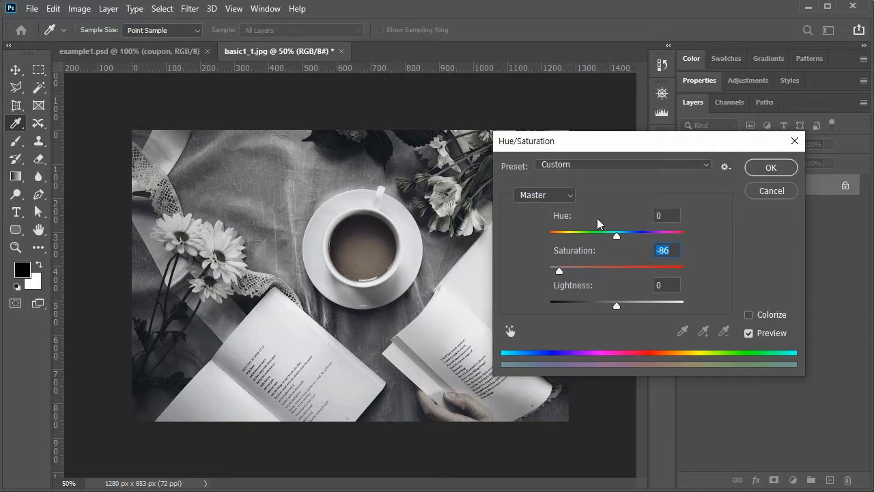
click(771, 190)
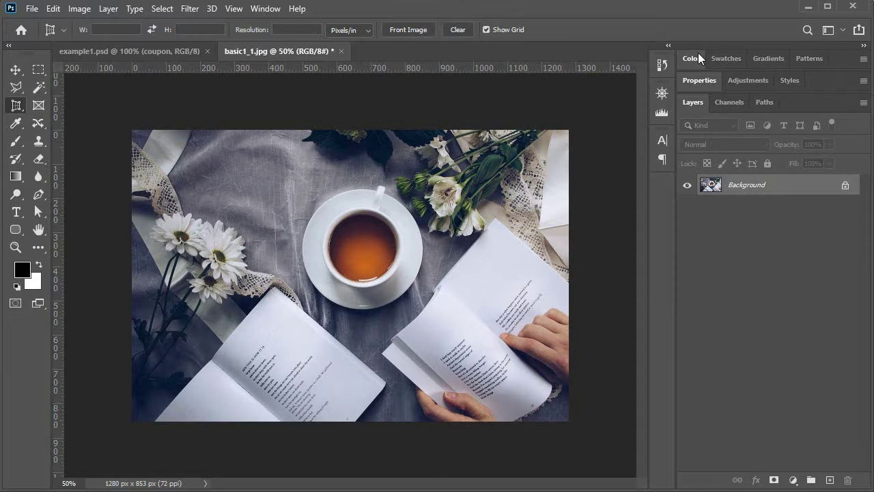
Expand the collapsed panel group and add a Levels adjustment layer above the Background layer.
click(670, 47)
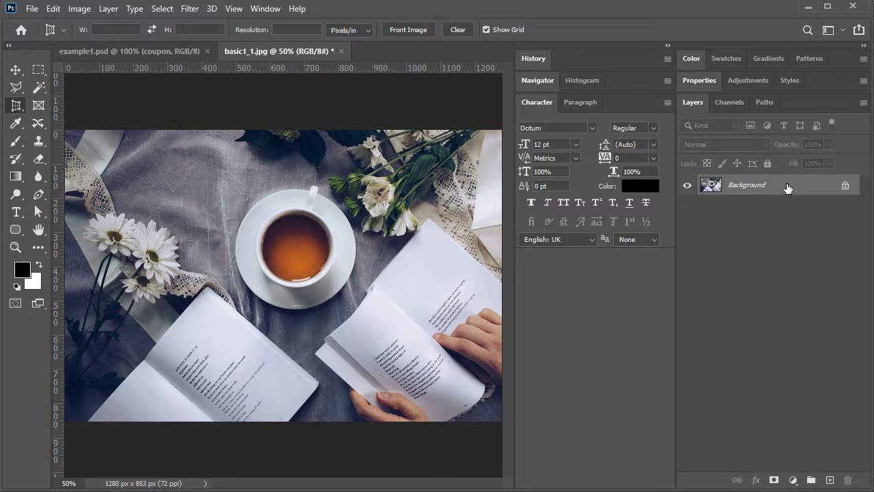
click(793, 480)
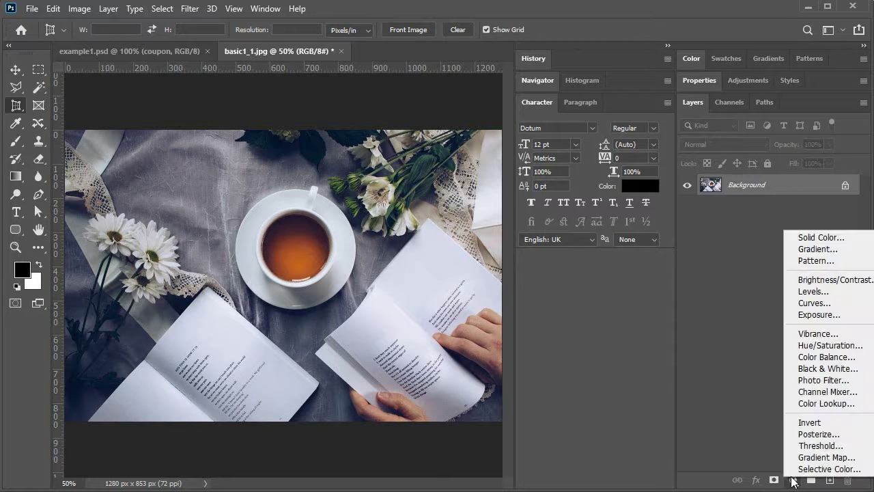
click(814, 291)
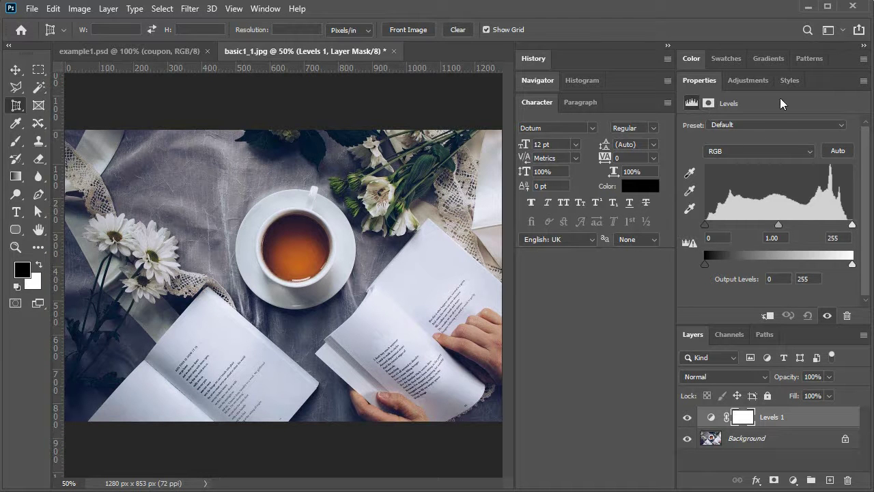
Add a second Levels adjustment layer, and delete both Levels layers so only the Background remains.
click(752, 80)
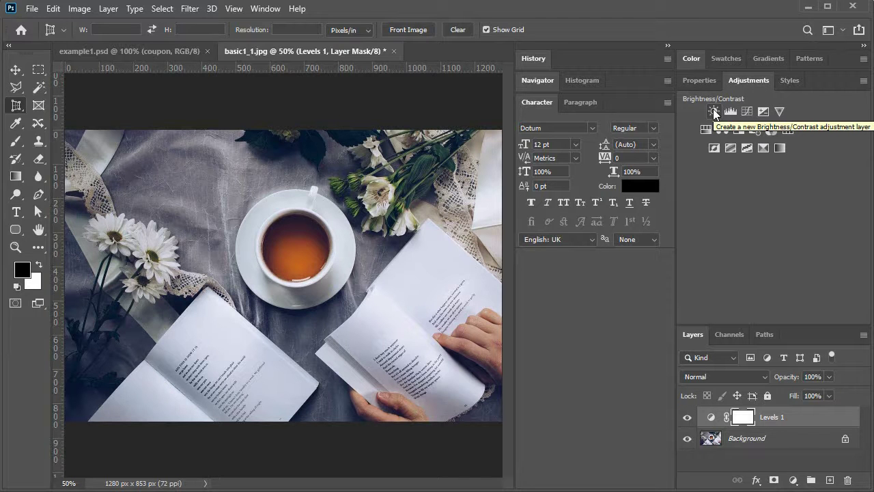
click(735, 110)
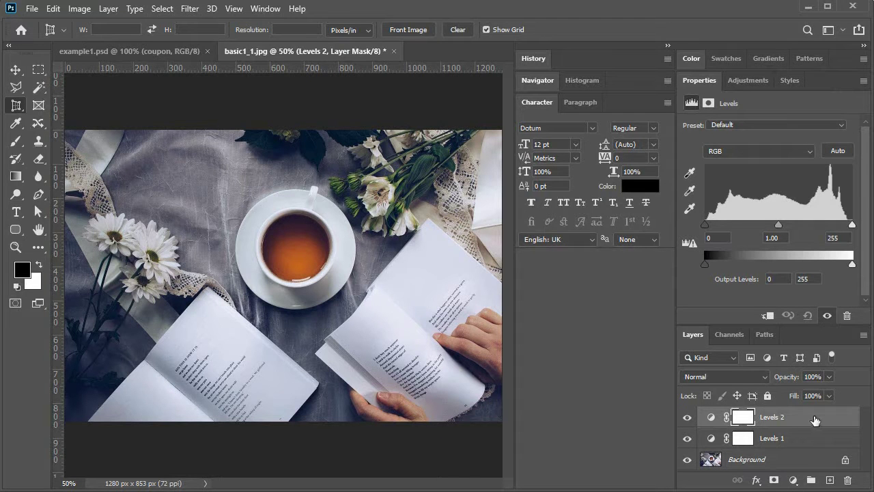
drag(821, 442, 850, 479)
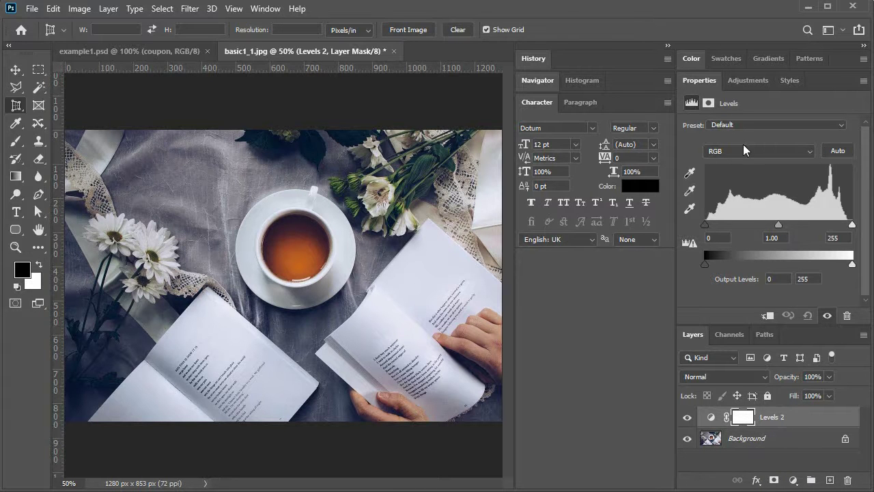
click(747, 80)
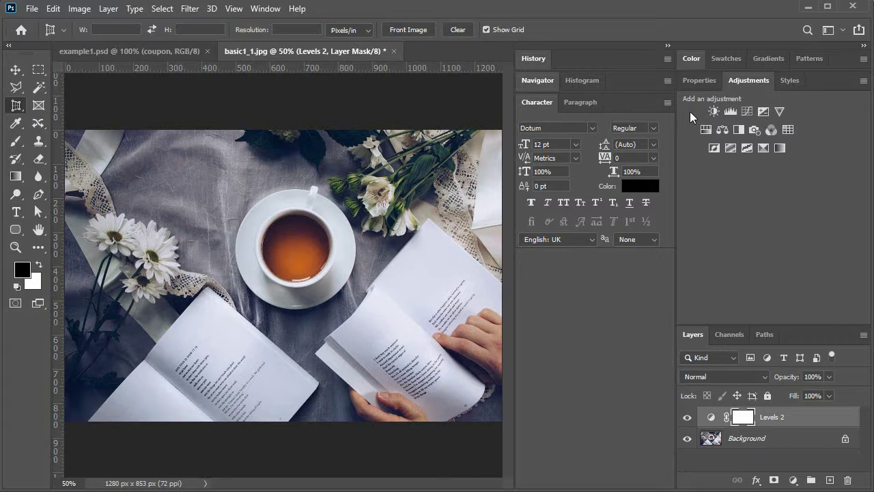
click(699, 81)
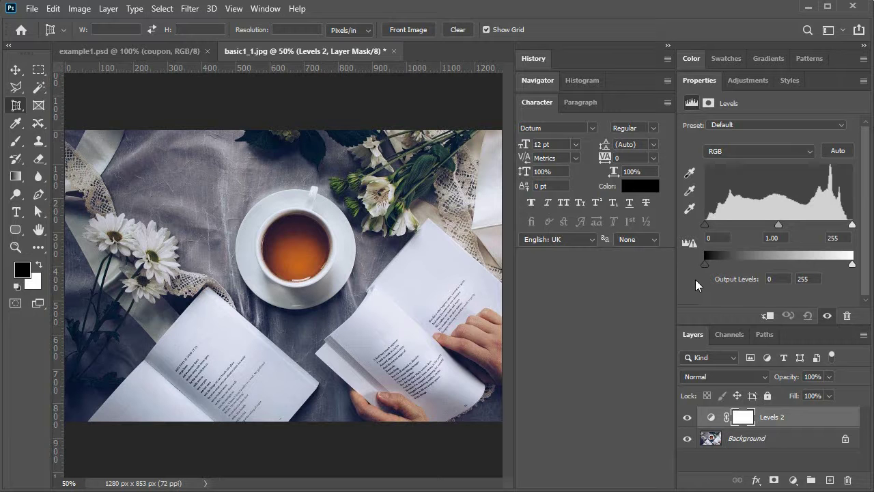
drag(797, 420, 848, 481)
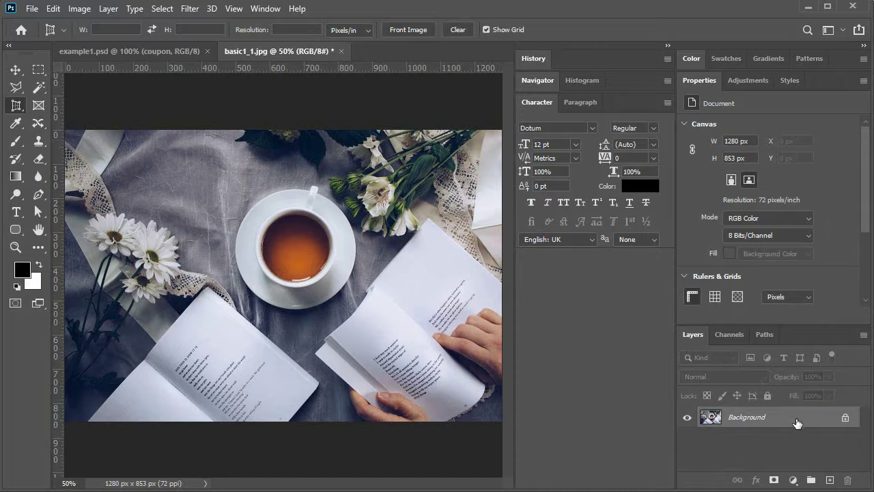
Add a Levels adjustment layer above the Background and a Hue/Saturation adjustment layer on top of it.
click(794, 481)
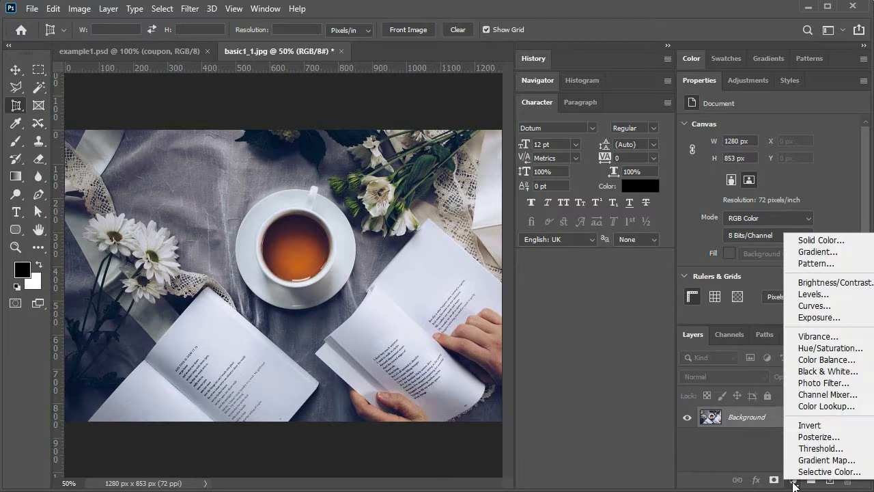
click(845, 294)
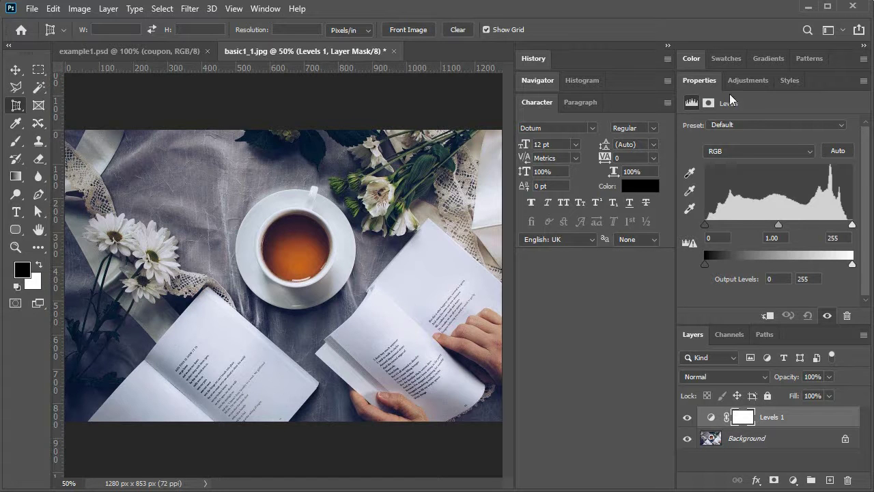
click(752, 81)
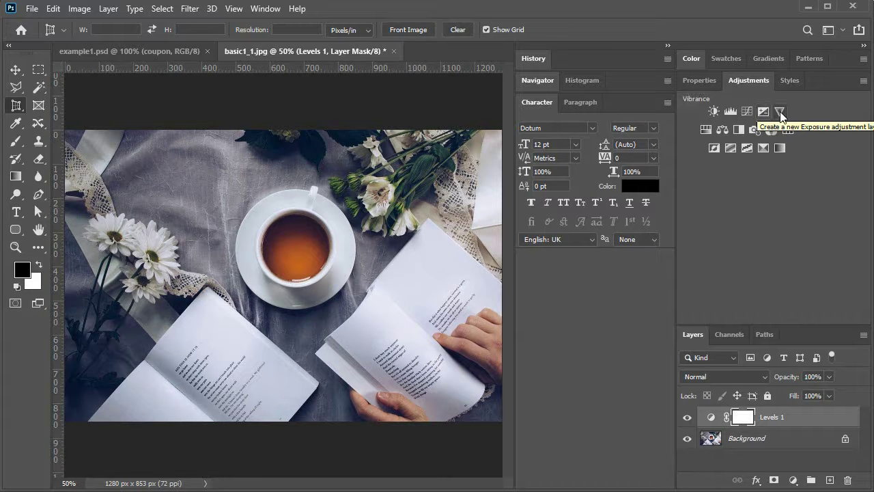
click(708, 129)
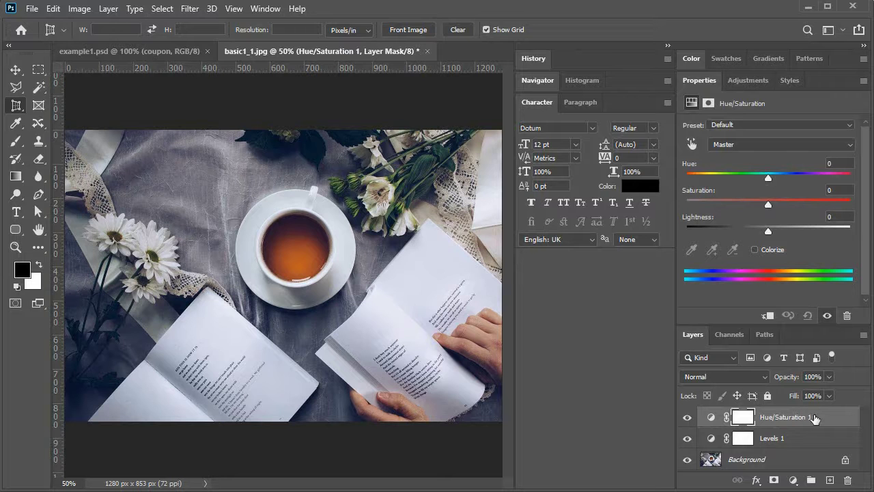
click(793, 480)
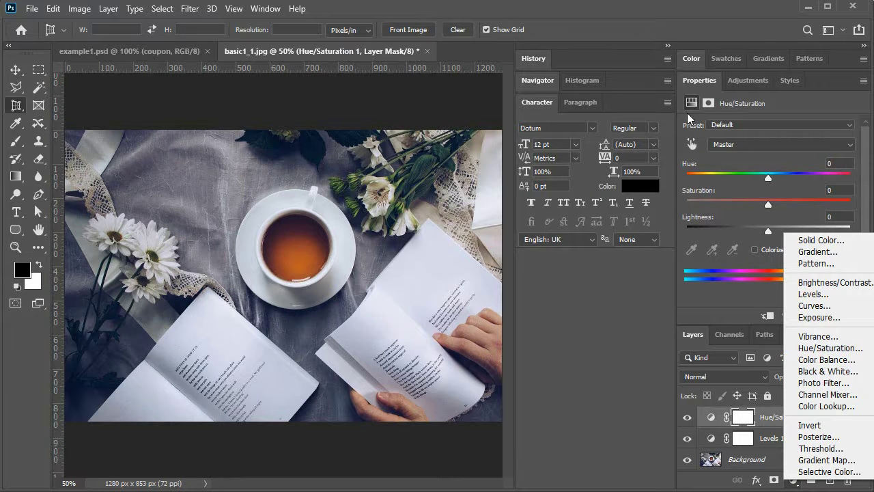
click(709, 87)
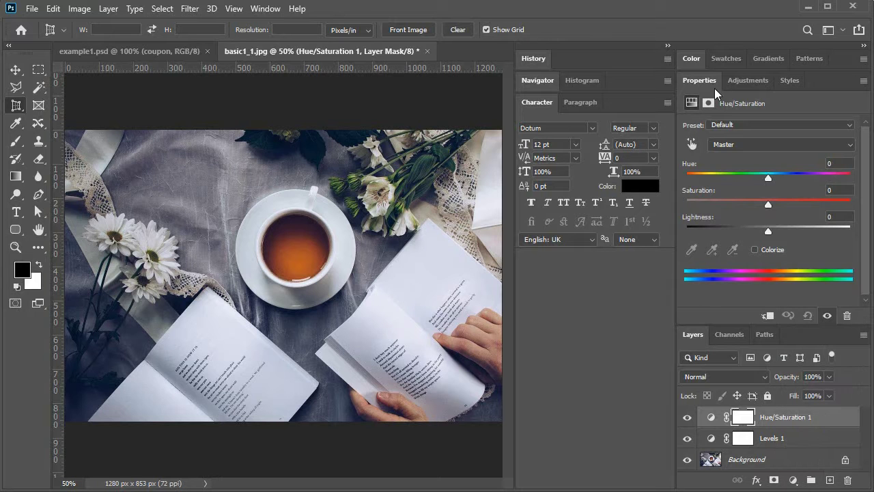